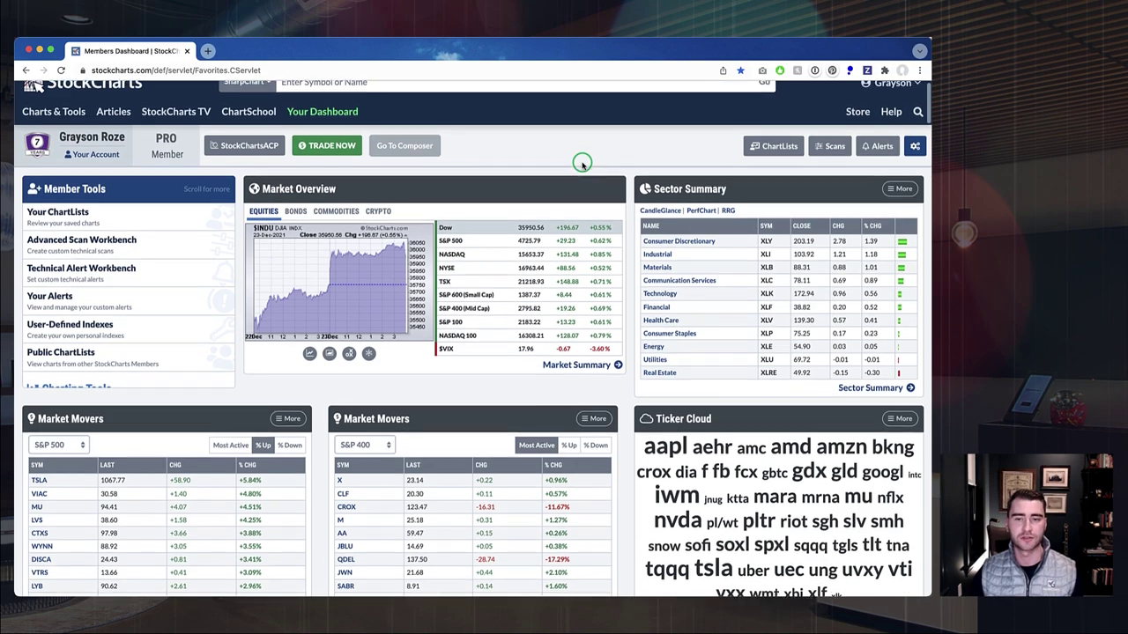
Open the Sector Summary panel's More dropdown to see which other panels could replace it
scroll(581, 165, "up", 1)
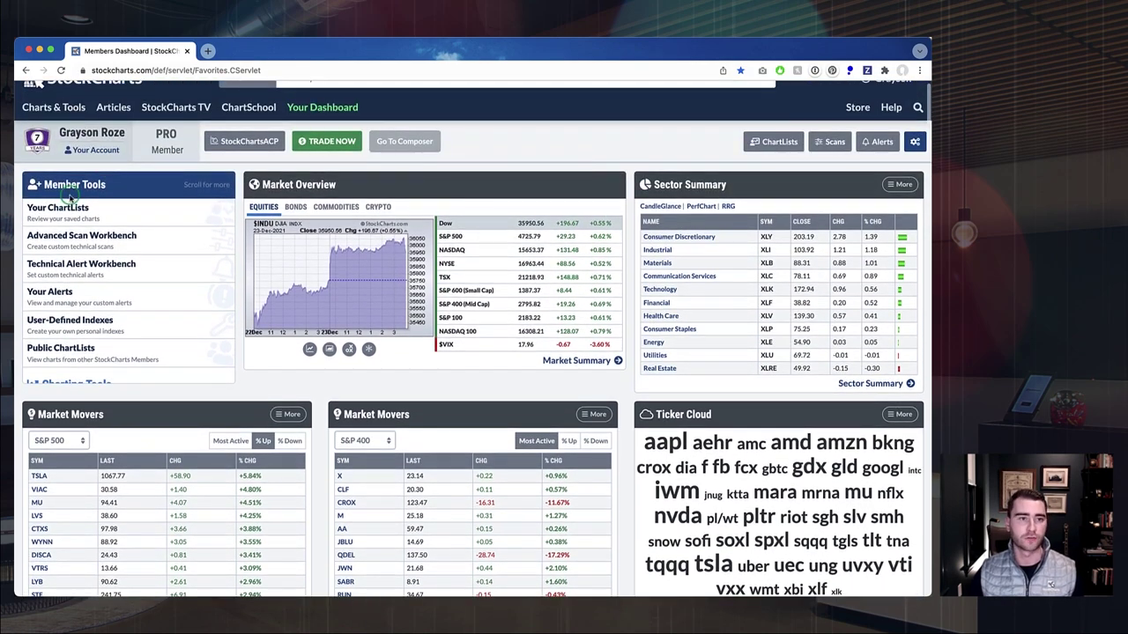
scroll(90, 269, "down", 5)
scroll(92, 268, "down", 10)
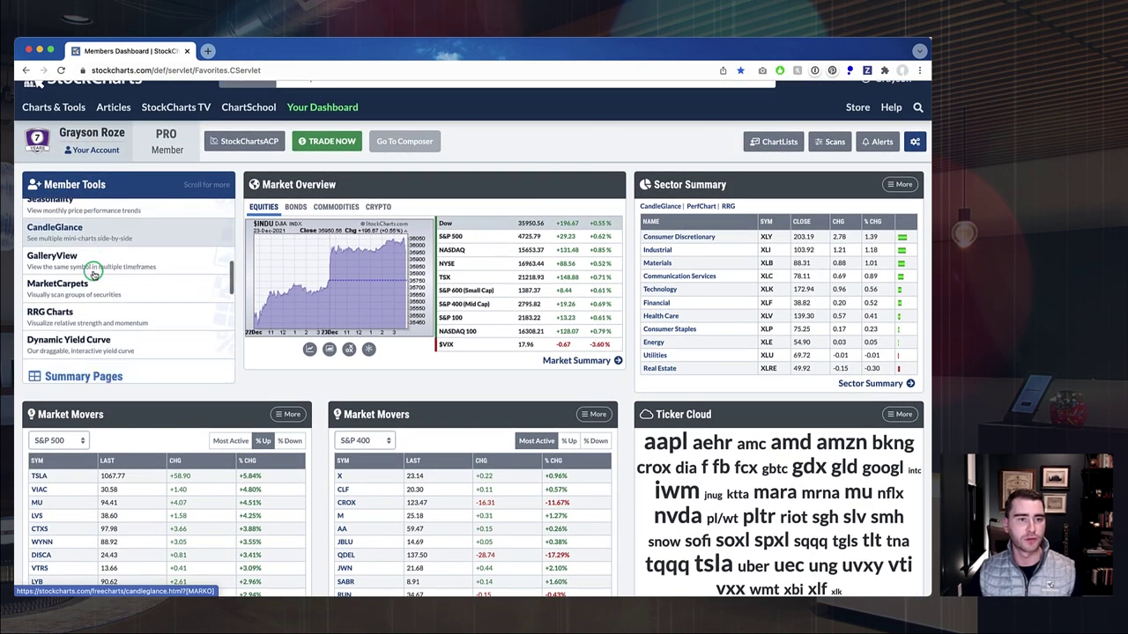
scroll(568, 355, "down", 2)
scroll(569, 355, "down", 2)
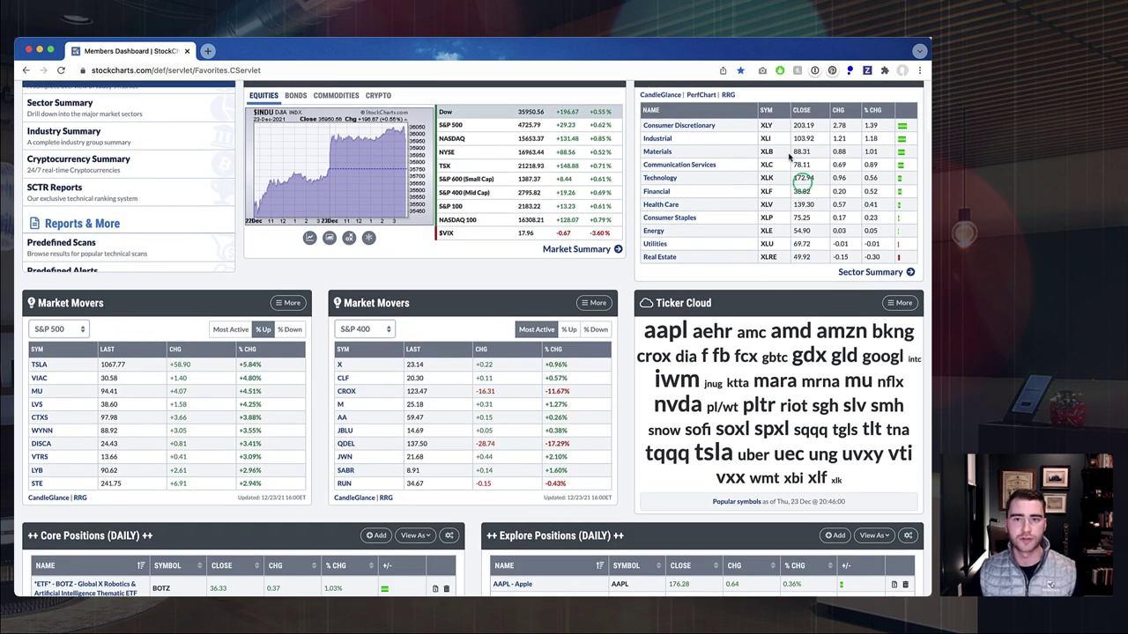
scroll(453, 443, "up", 2)
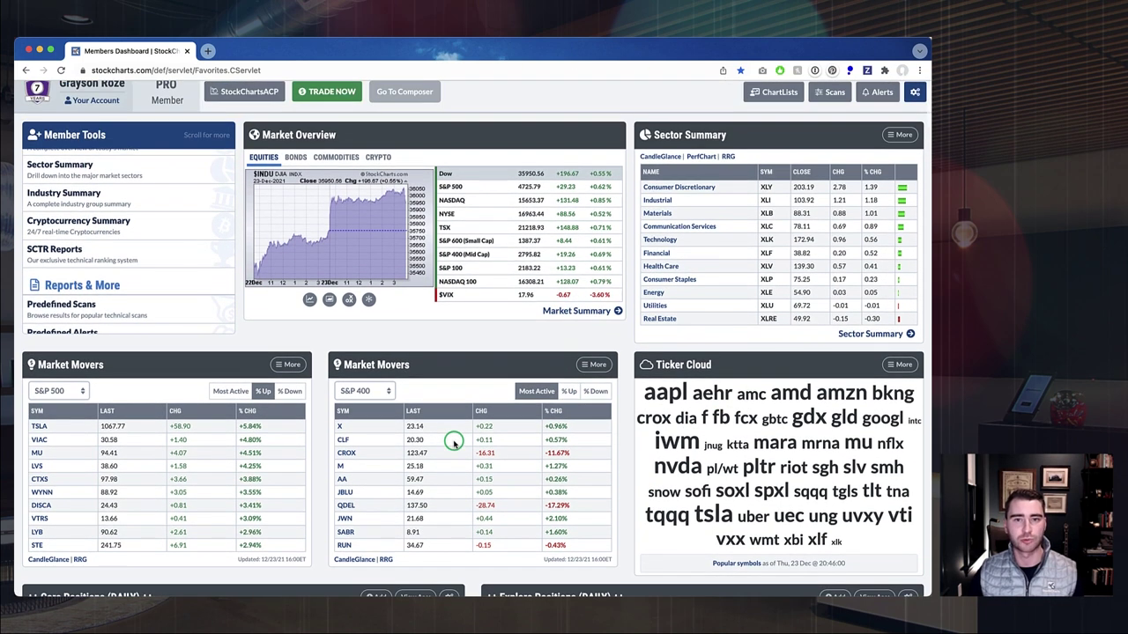
left_click(891, 134)
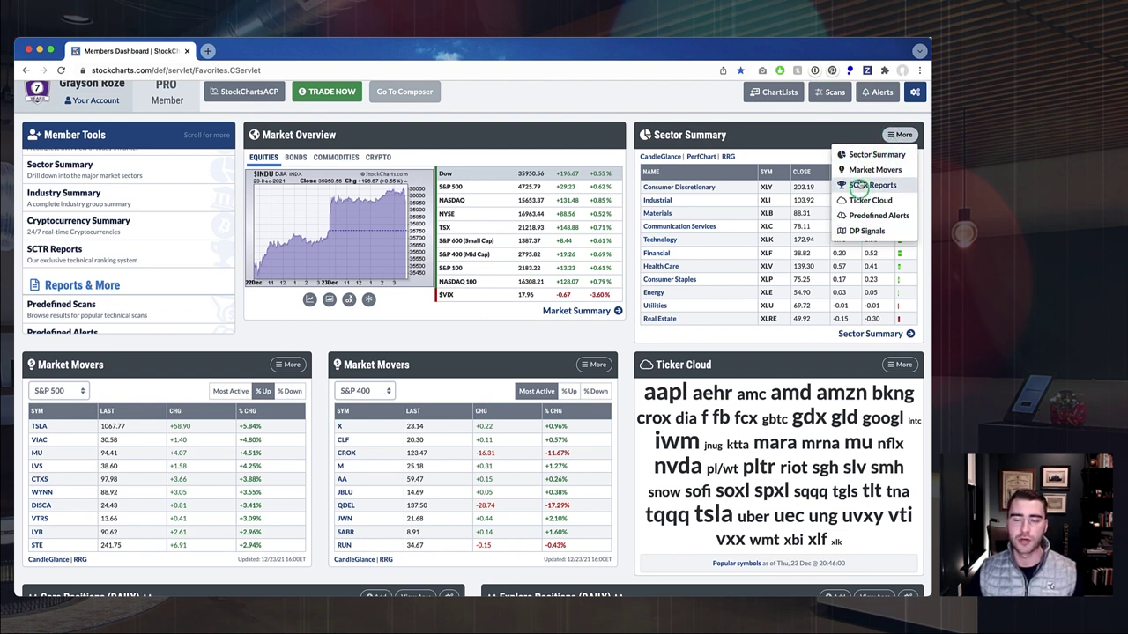
Open Dashboard Preferences and cancel out without changing any panel settings
left_click(915, 92)
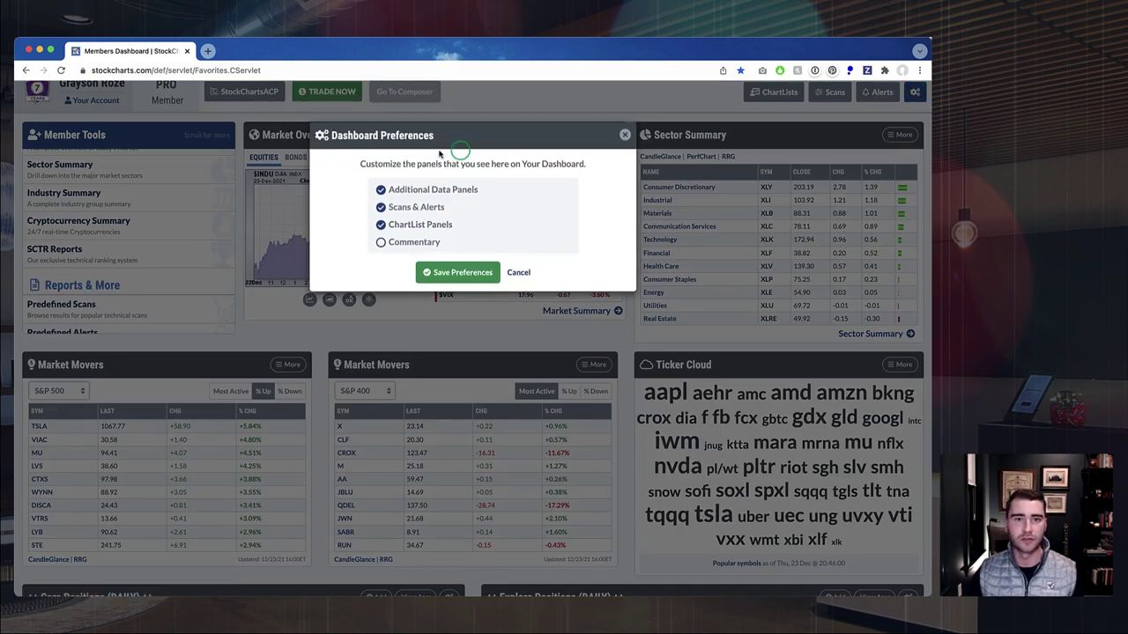
left_click(519, 272)
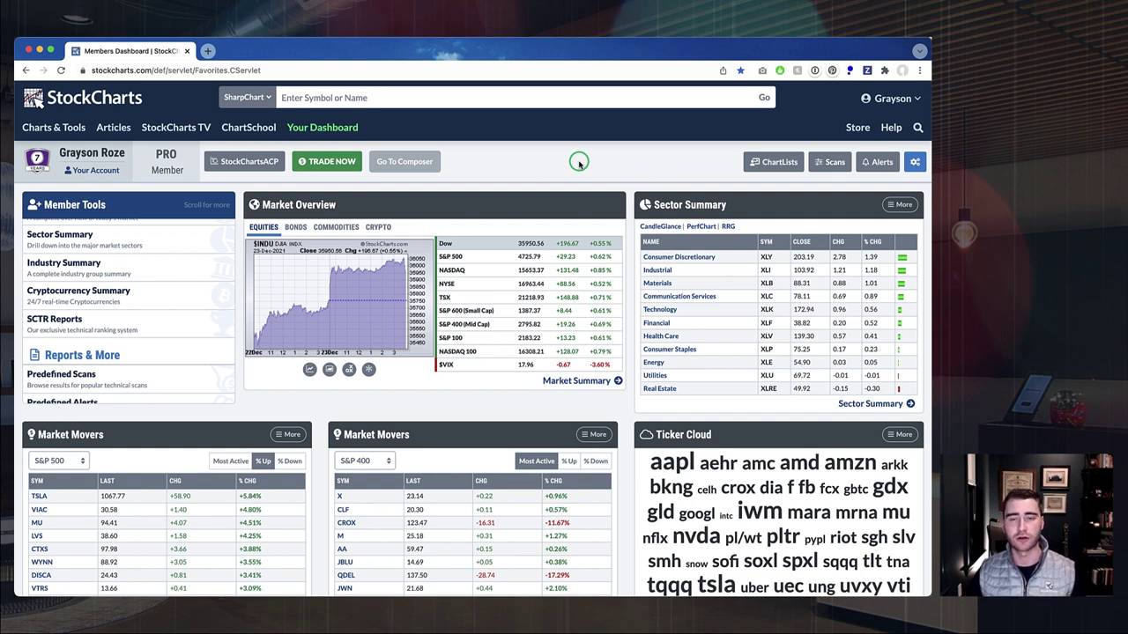
Jump to the Your ChartLists table headed by the 70-chart TIER 1 Watch List
left_click(775, 162)
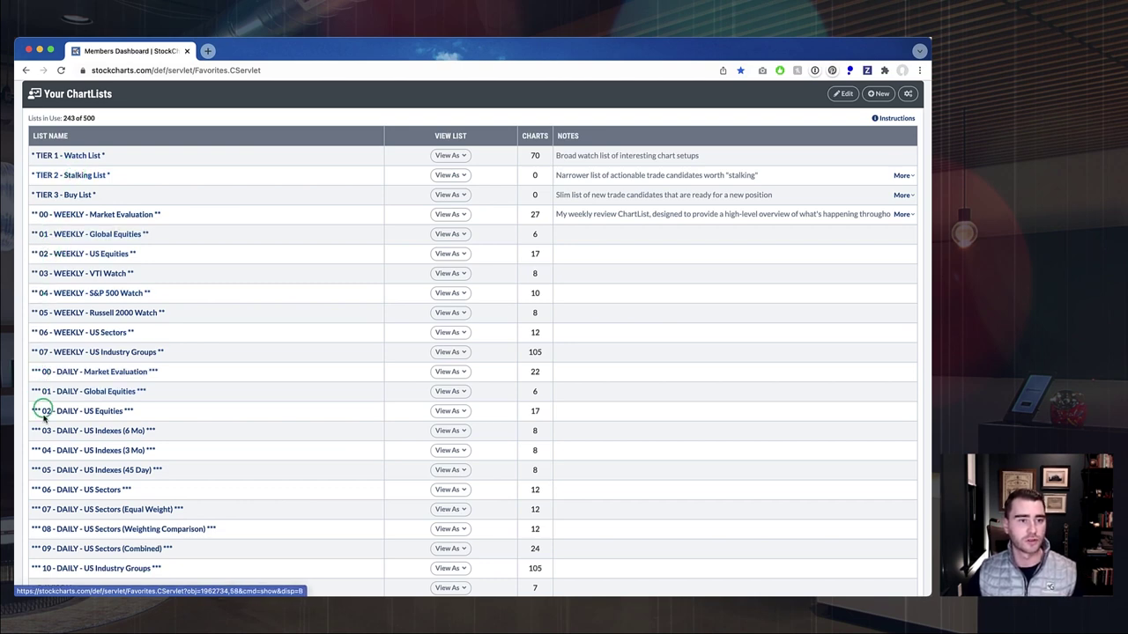
scroll(44, 445, "down", 1)
scroll(44, 445, "down", 5)
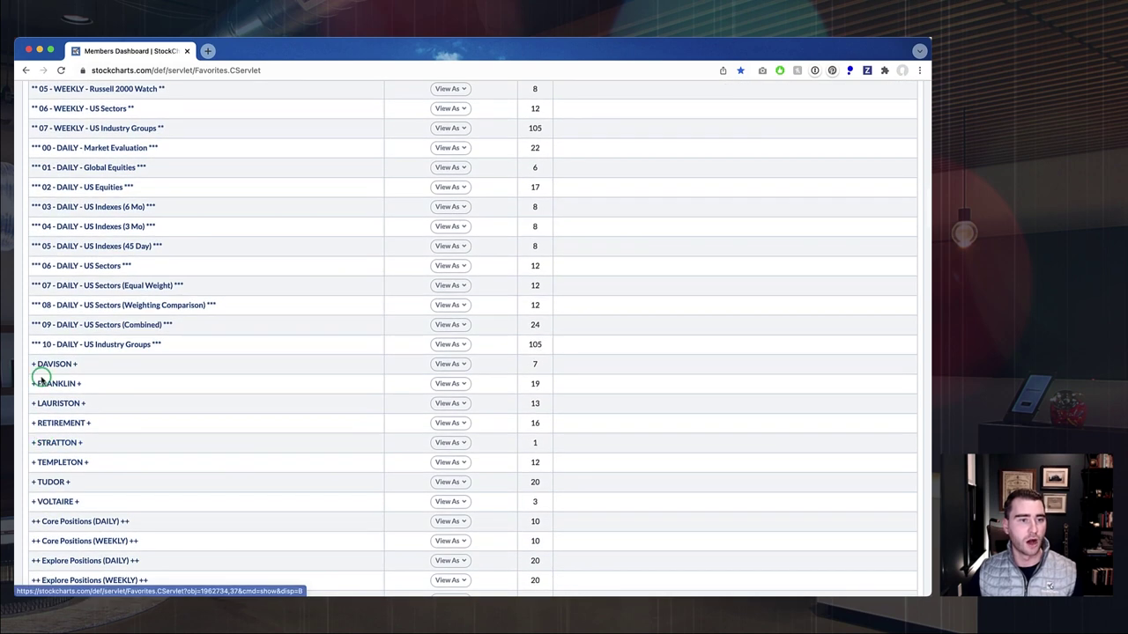
scroll(41, 406, "down", 2)
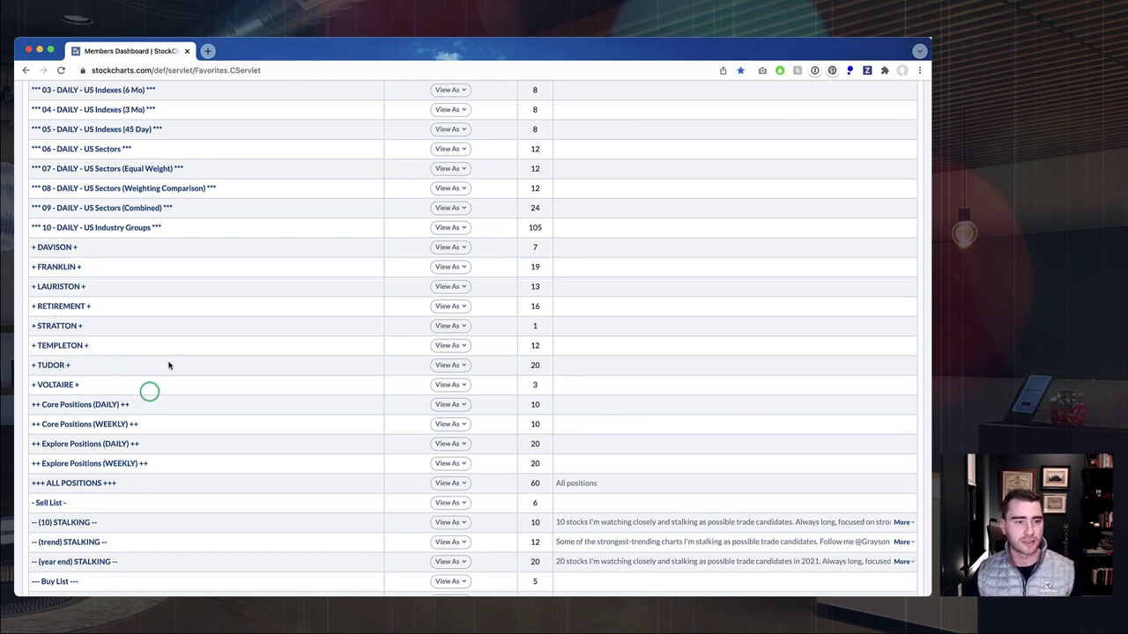
scroll(134, 382, "down", 1)
scroll(134, 381, "down", 5)
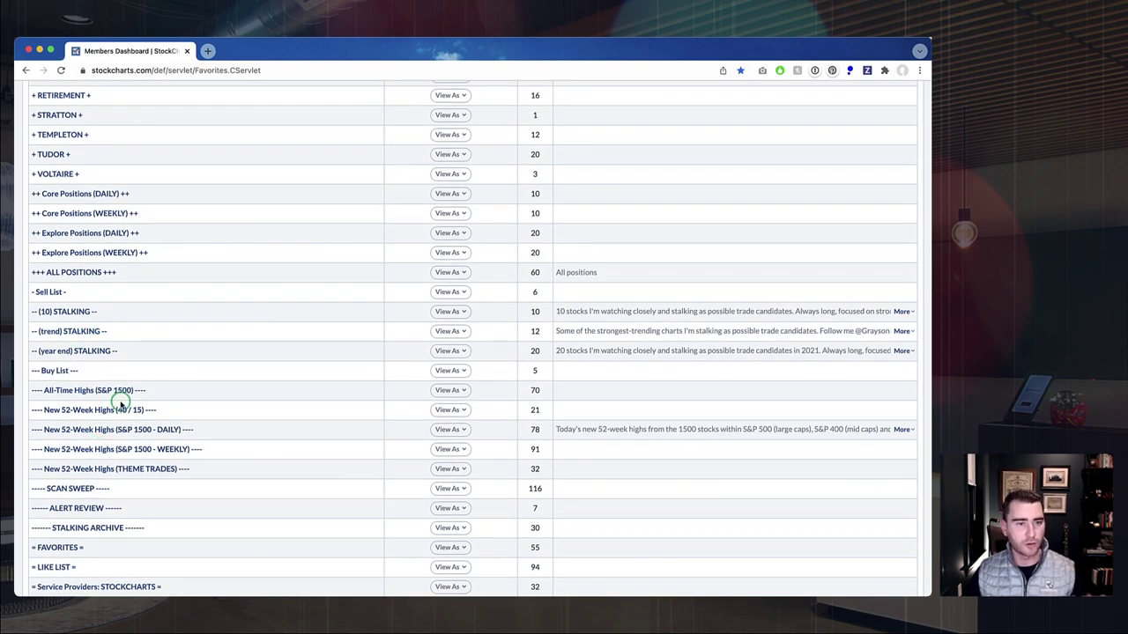
scroll(121, 397, "down", 3)
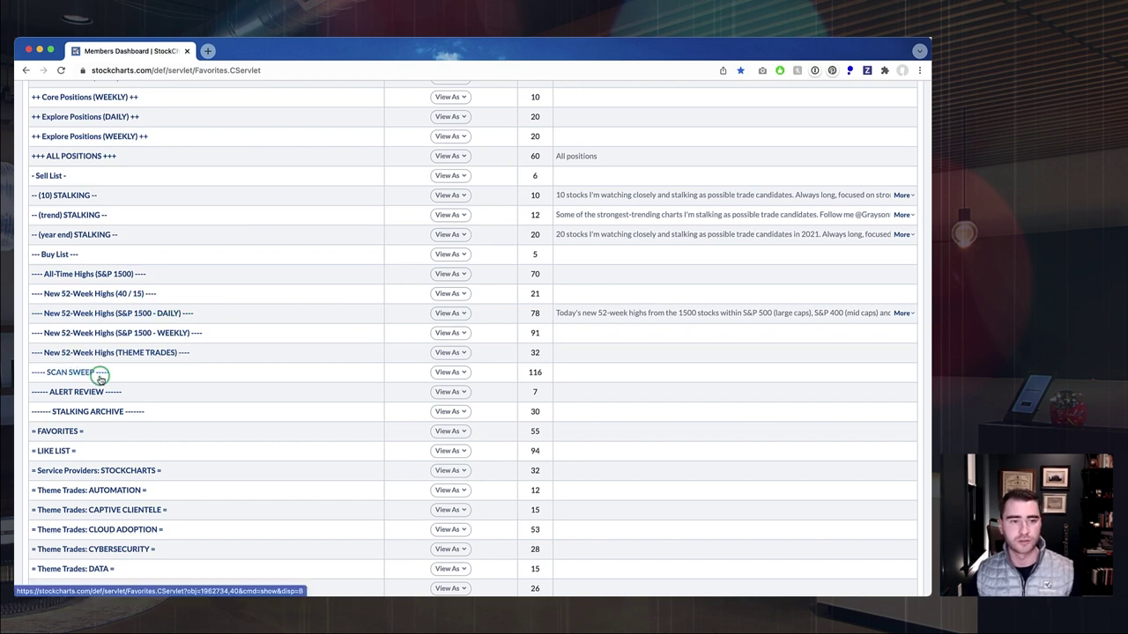
scroll(100, 376, "down", 5)
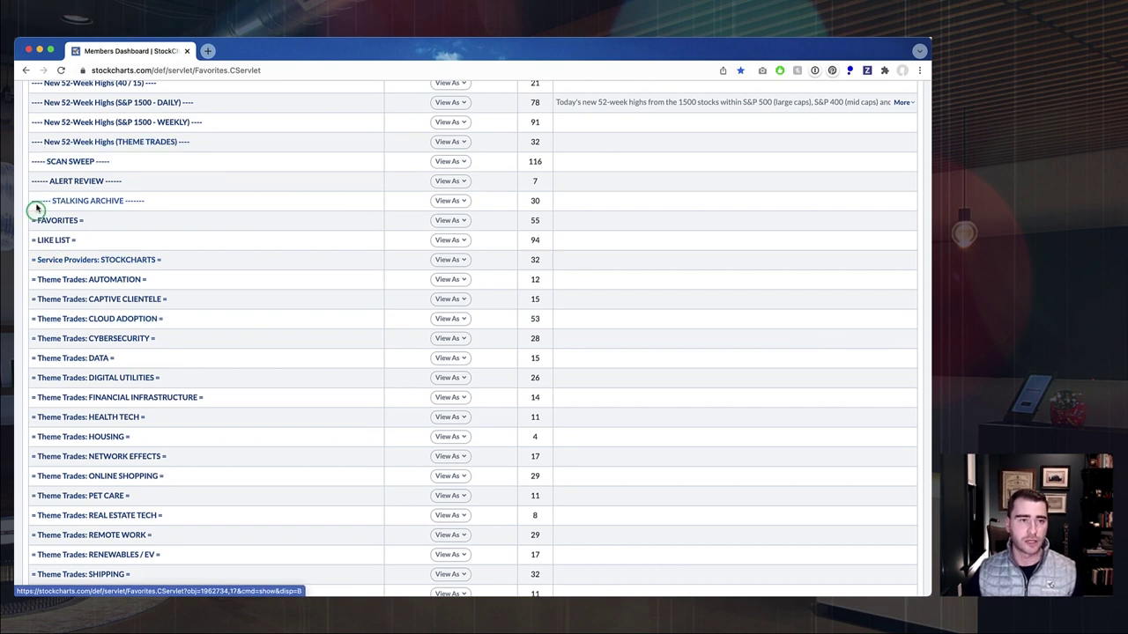
scroll(40, 328, "down", 5)
scroll(44, 335, "down", 5)
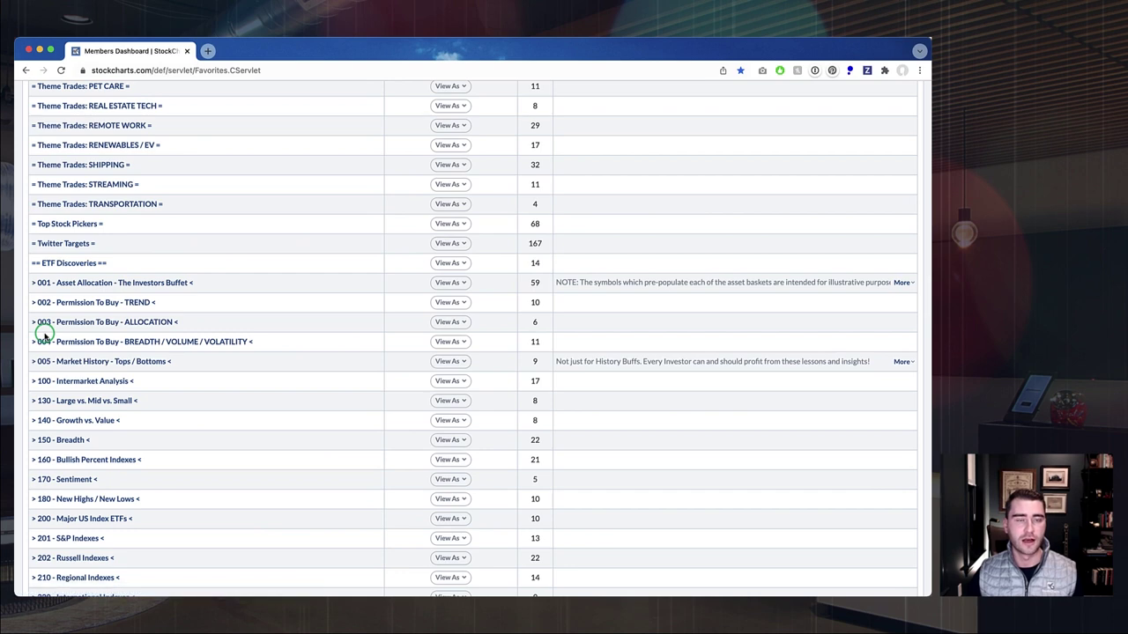
scroll(44, 335, "down", 1)
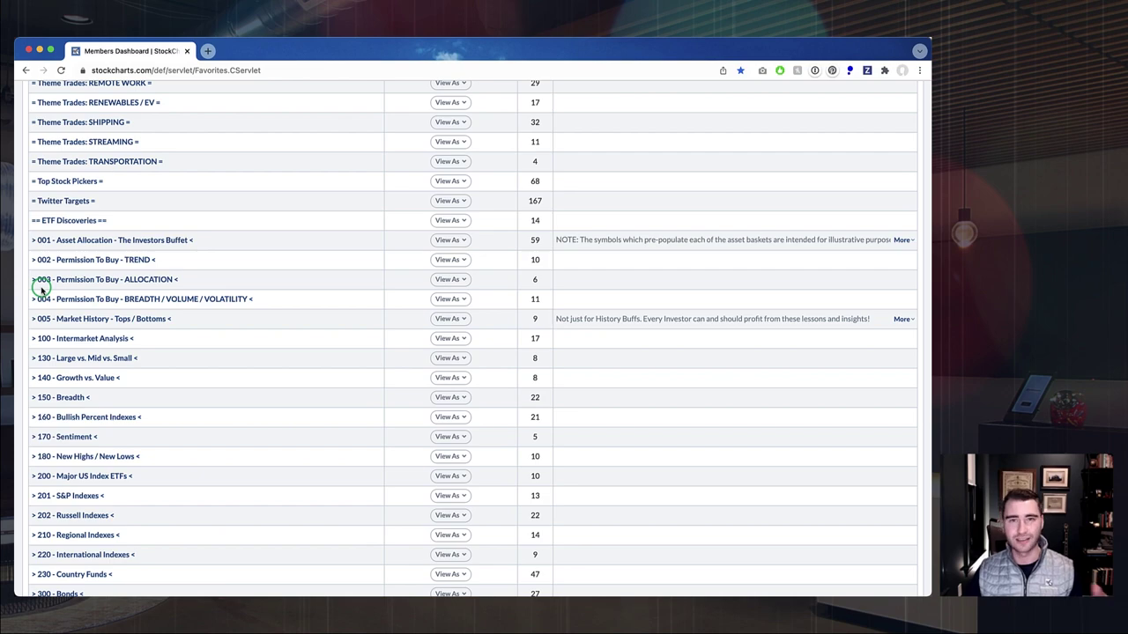
scroll(41, 289, "up", 15)
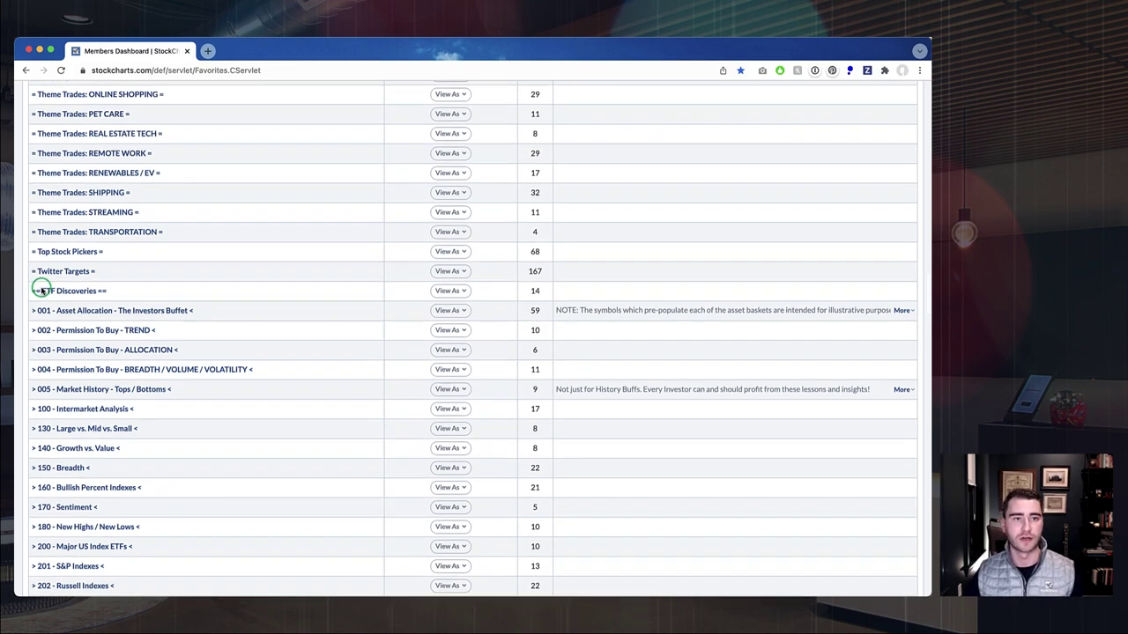
scroll(41, 289, "up", 10)
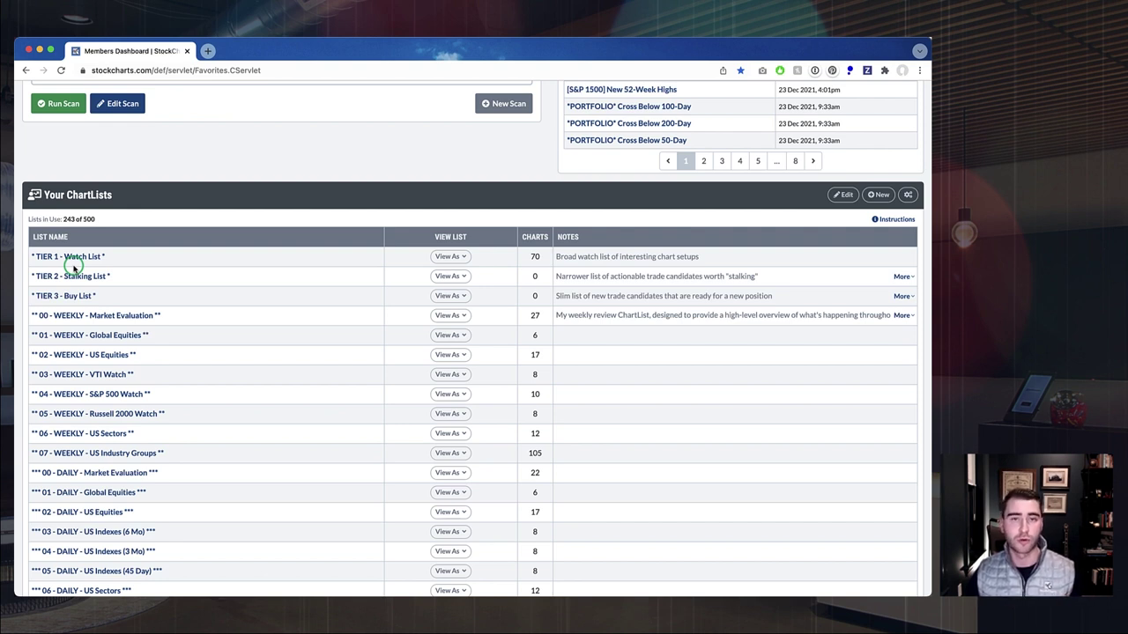
Search for the symbol AAPL to open its daily SharpChart
scroll(74, 267, "up", 15)
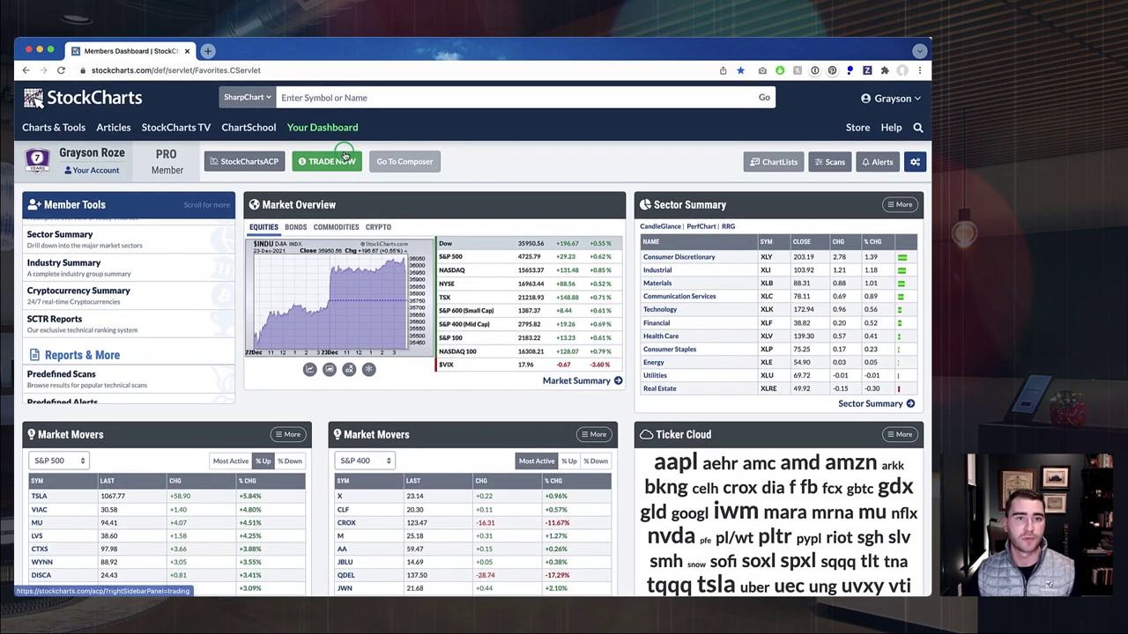
left_click(300, 94)
type("aapl")
key("Return")
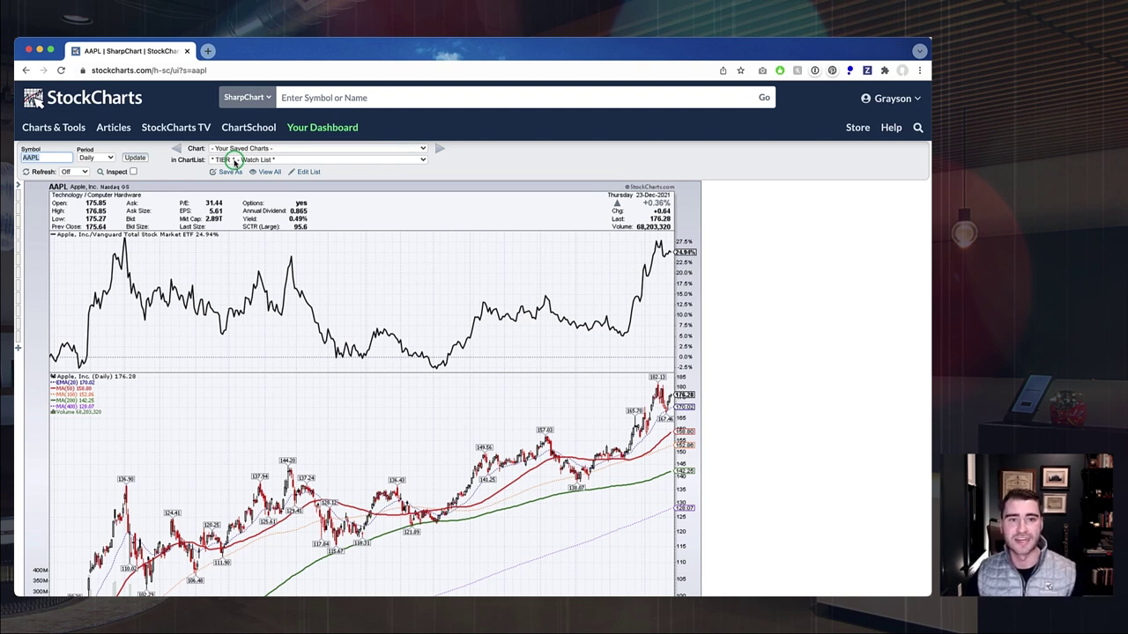
left_click(225, 172)
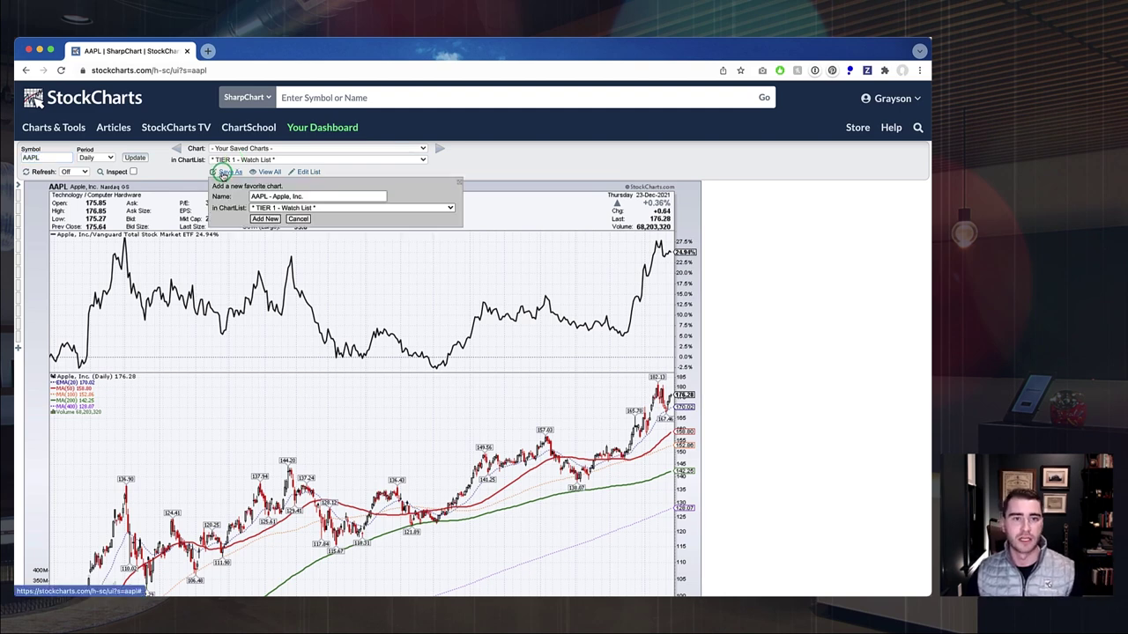
left_click(298, 218)
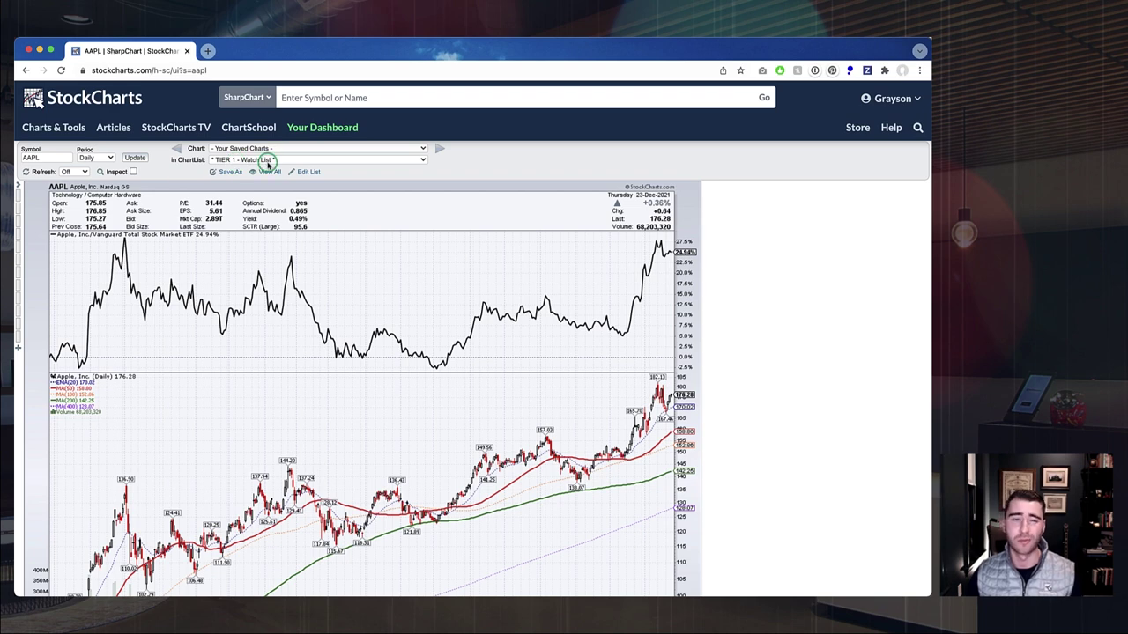
Return to the member dashboard and go to the Your ChartLists table with the Tier 1–3 lists
left_click(325, 129)
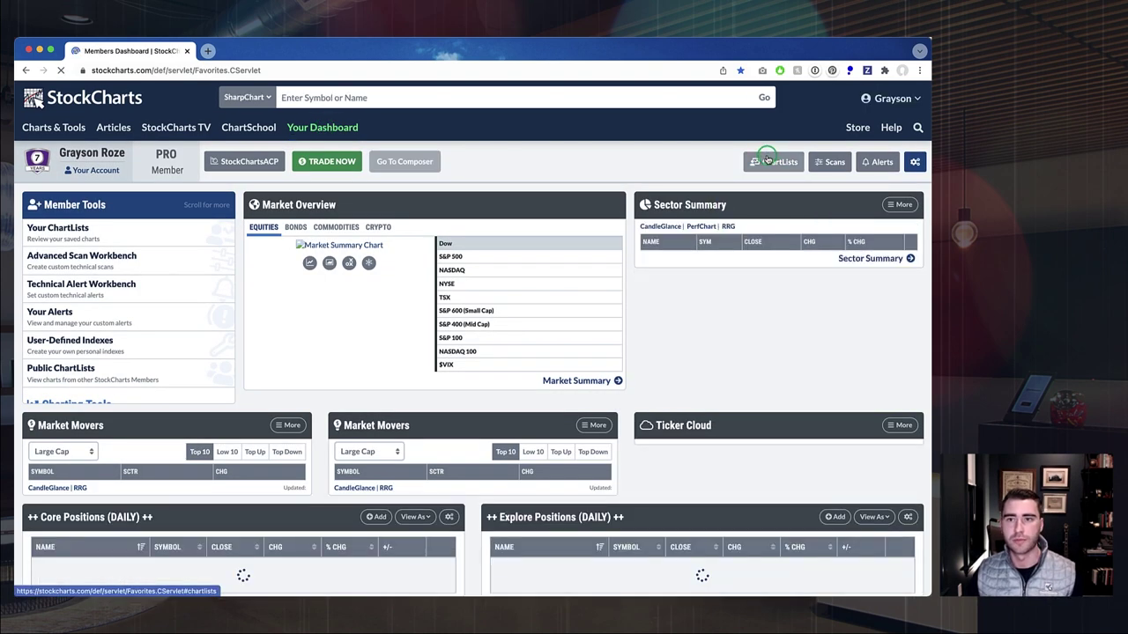
left_click(766, 159)
scroll(417, 390, "down", 5)
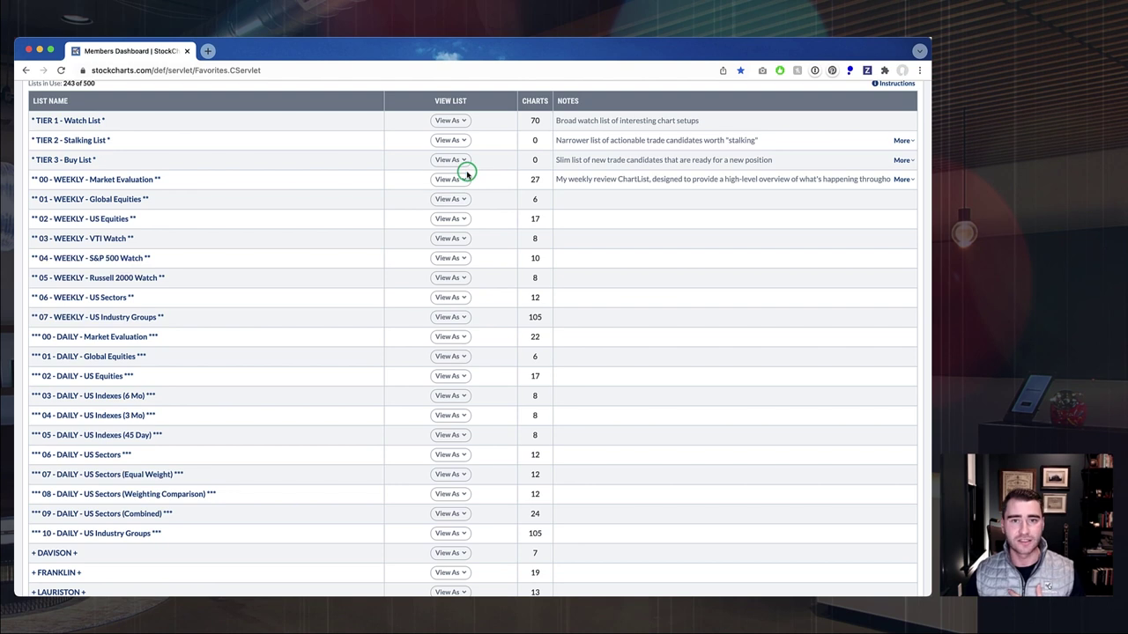
Display the TIER 1 - Watch List as CandleGlance thumbnails
left_click(450, 122)
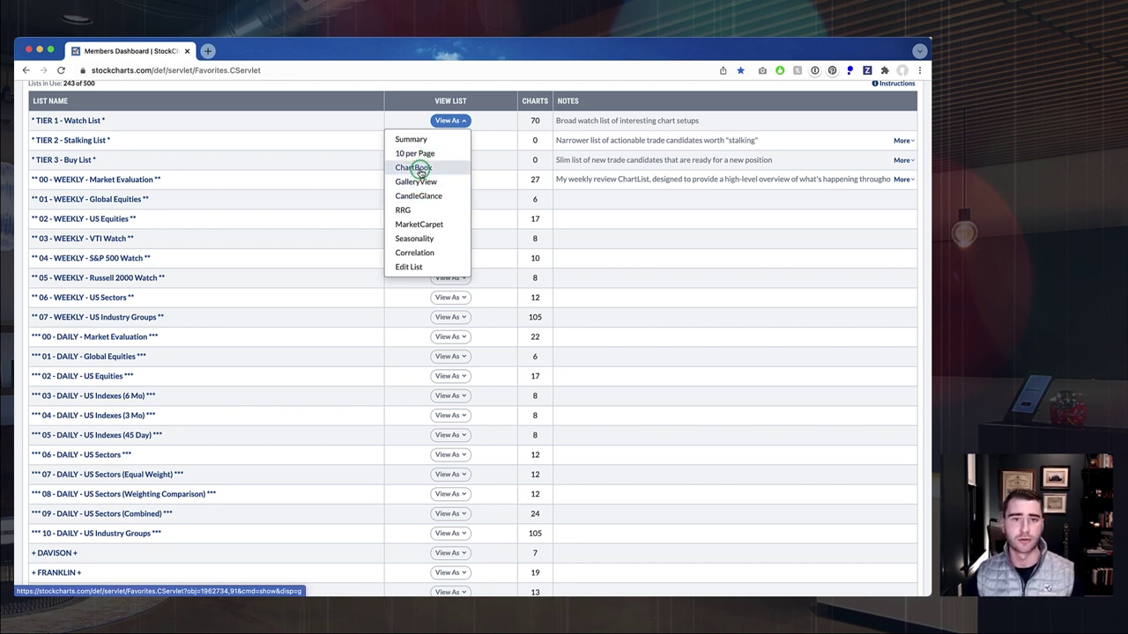
left_click(422, 196)
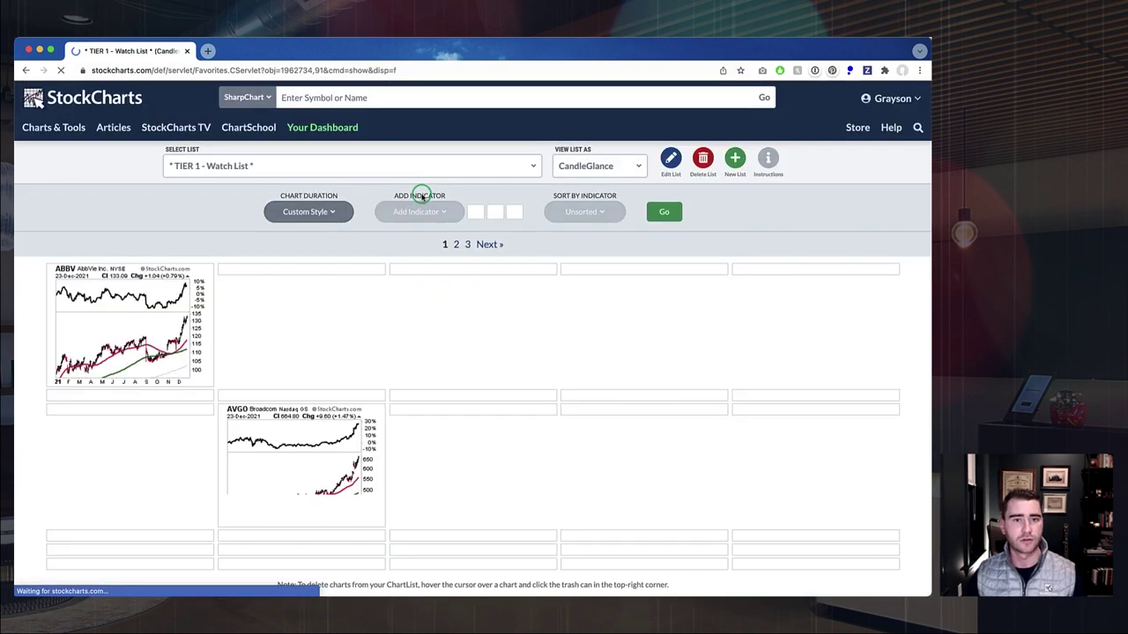
Scroll through the CandleGlance thumbnails from ABBV through G, then back toward the top
scroll(422, 196, "down", 3)
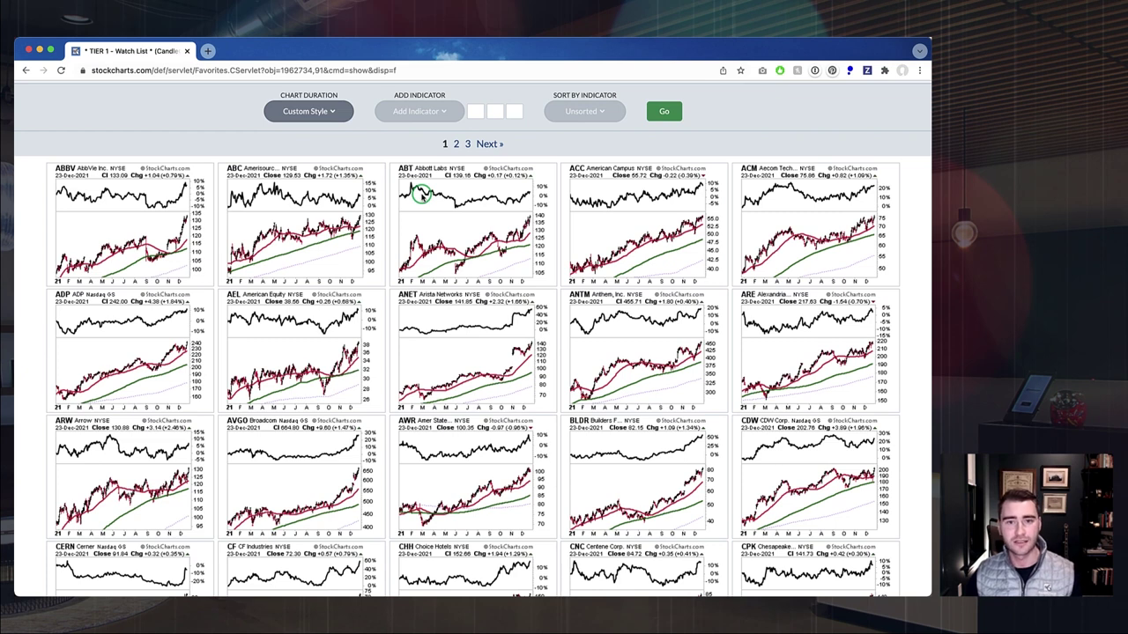
scroll(422, 196, "down", 2)
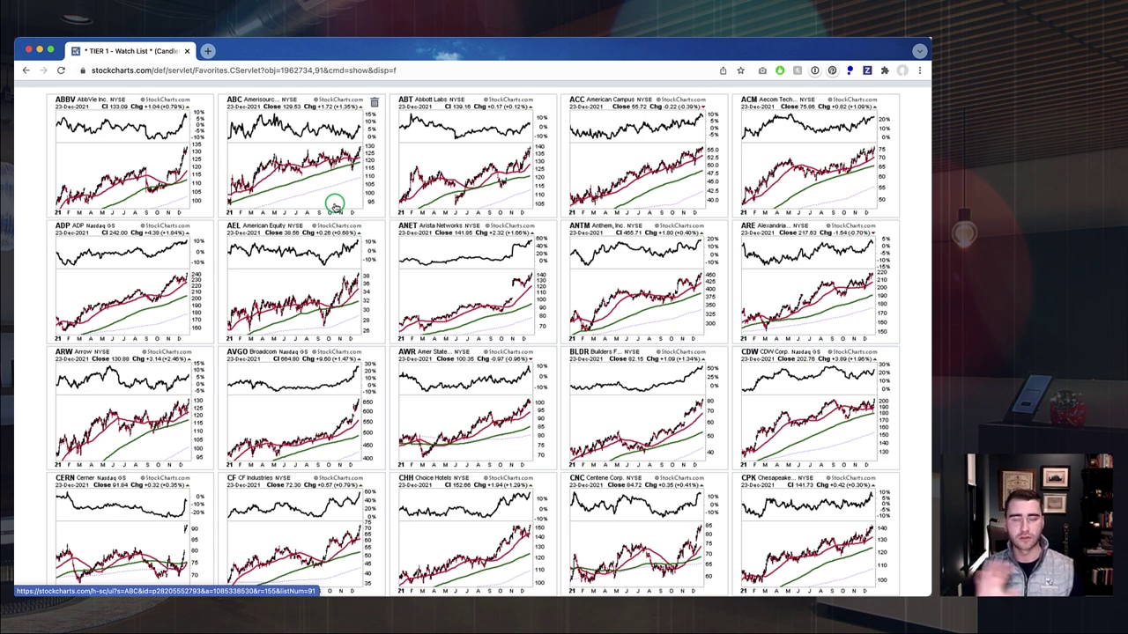
scroll(335, 205, "down", 5)
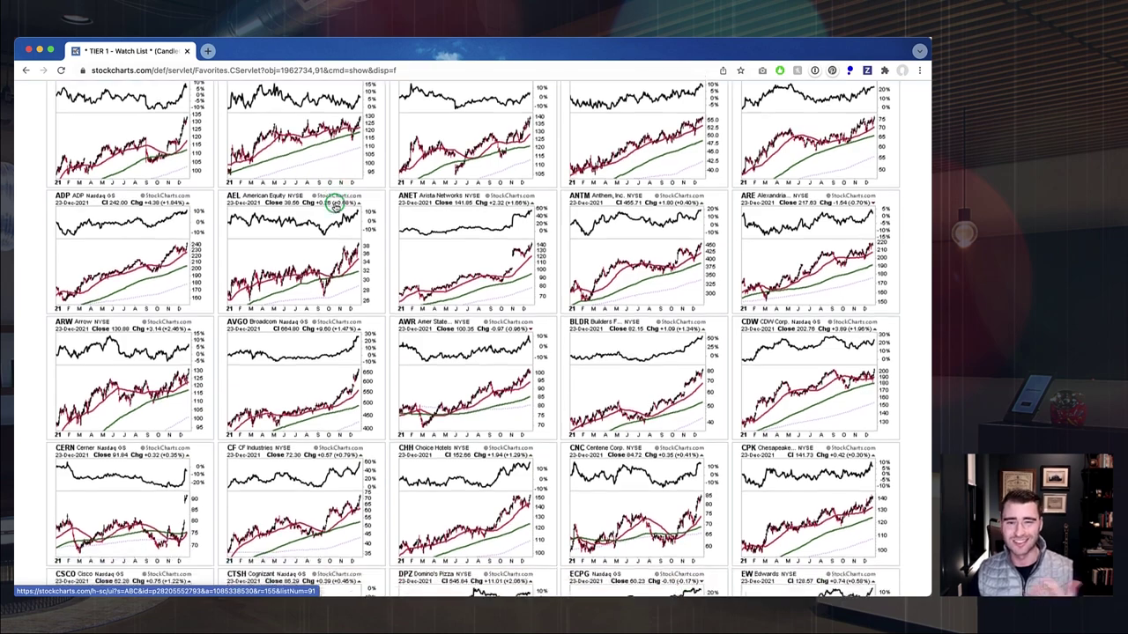
scroll(334, 205, "down", 1)
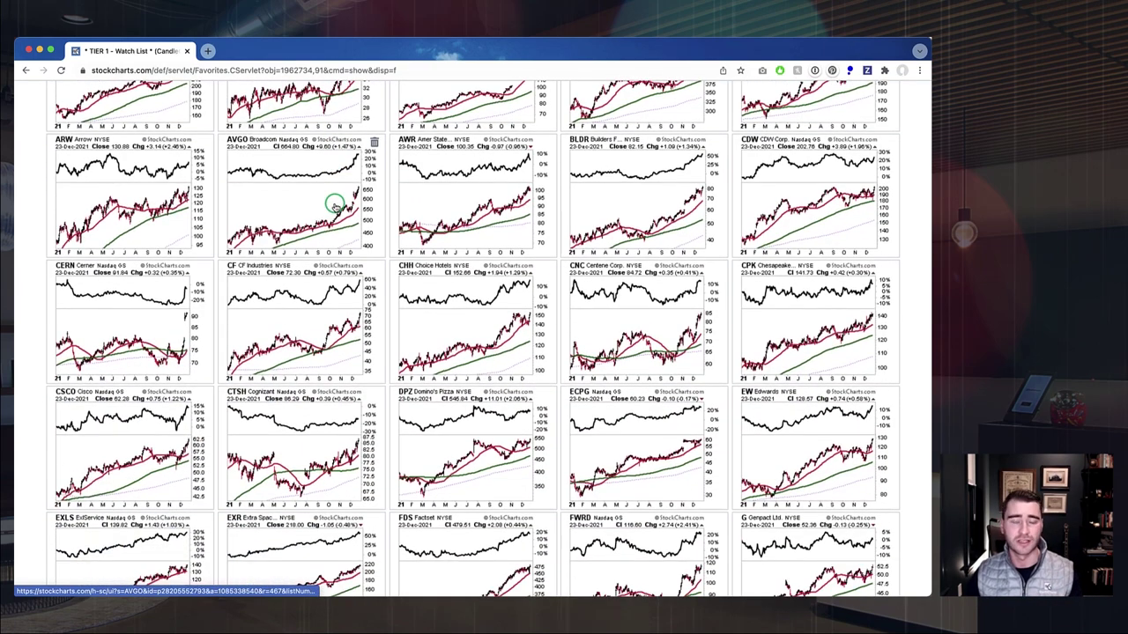
scroll(335, 205, "down", 6)
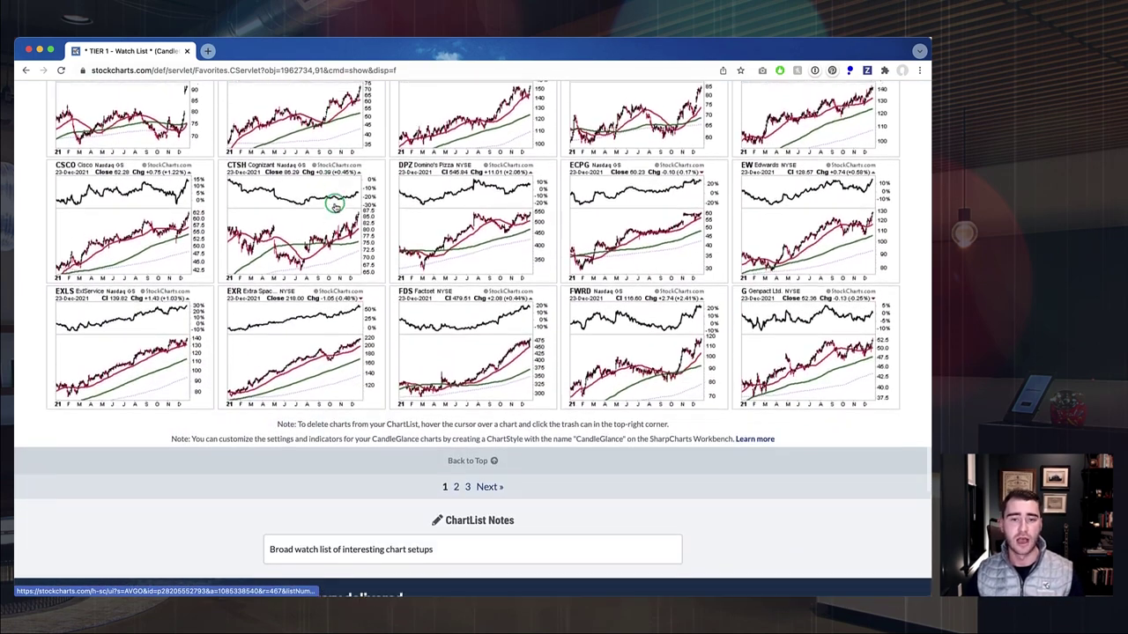
scroll(357, 228, "up", 16)
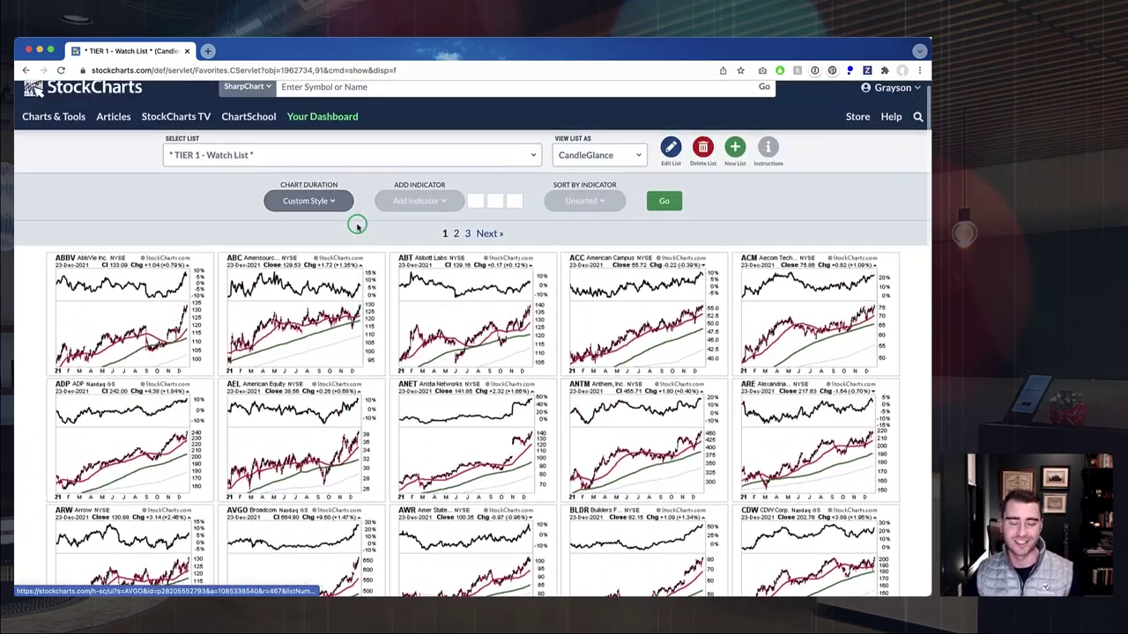
scroll(357, 227, "up", 1)
Switch the TIER 1 Watch List to ChartBook view, starting on ABBV
left_click(583, 166)
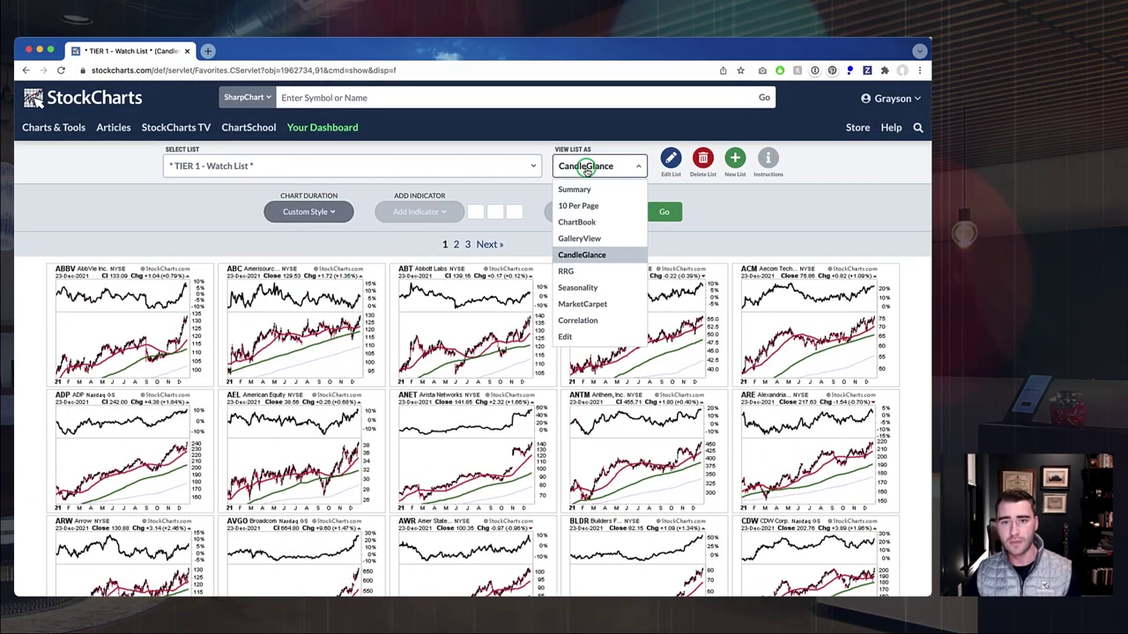
left_click(579, 222)
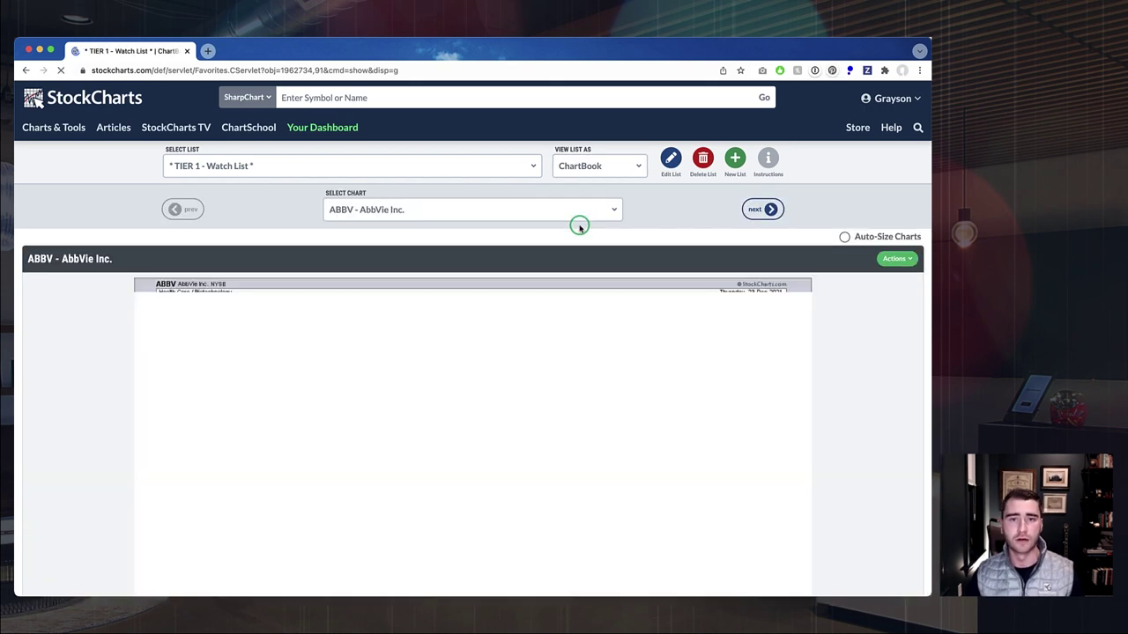
scroll(579, 227, "down", 5)
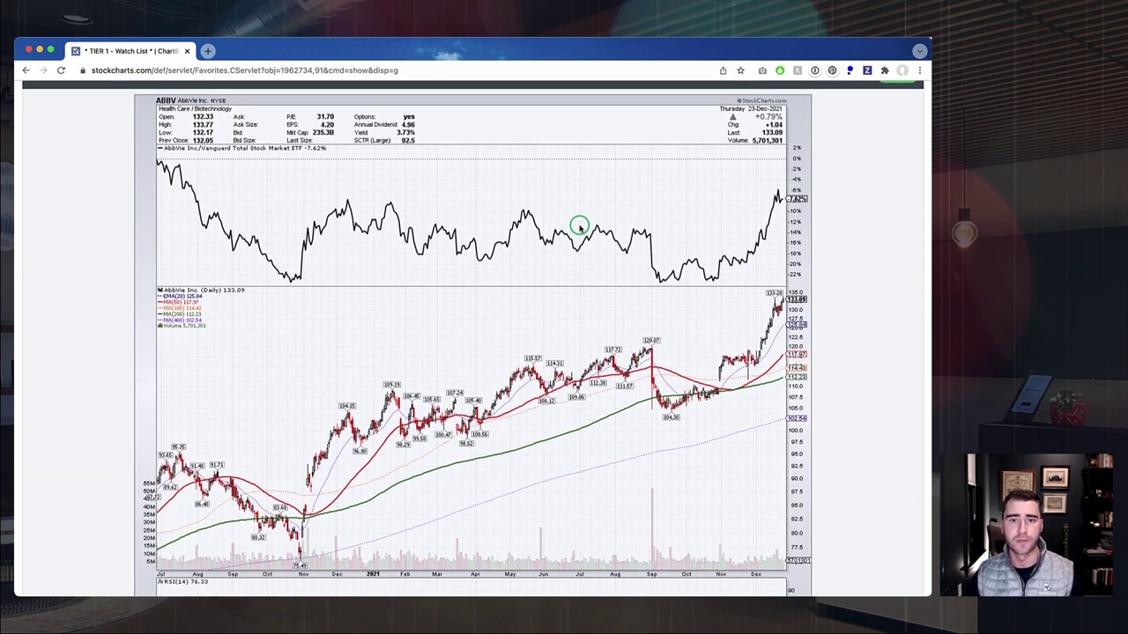
scroll(579, 227, "up", 2)
scroll(579, 226, "up", 4)
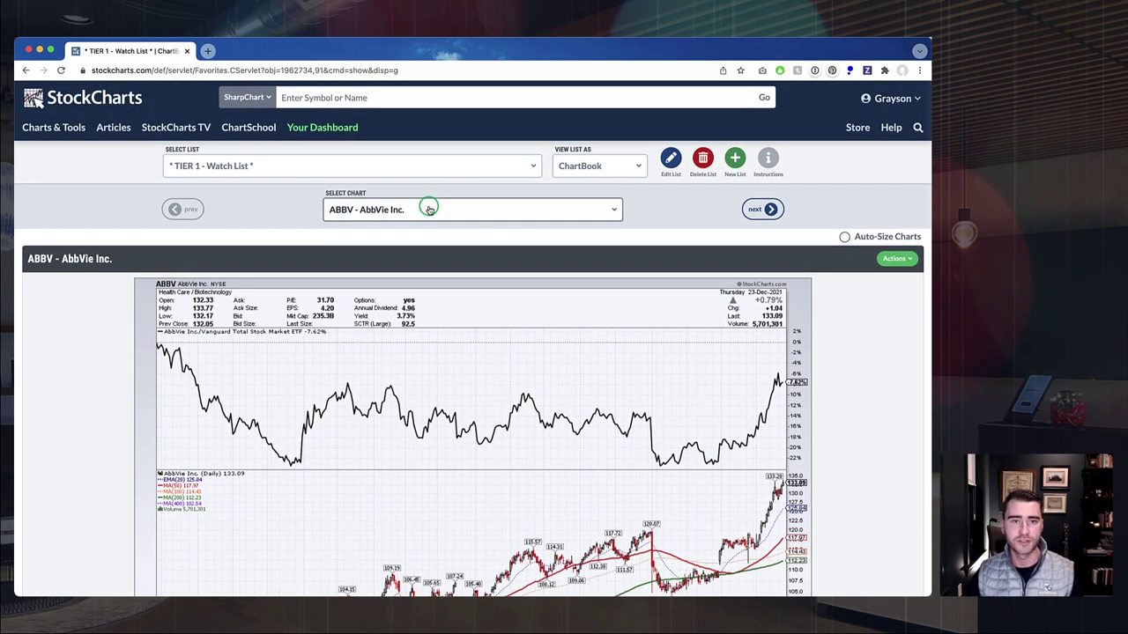
Step from ABBV to the ABC AmerisourceBergen chart and bring up its Actions menu
left_click(410, 209)
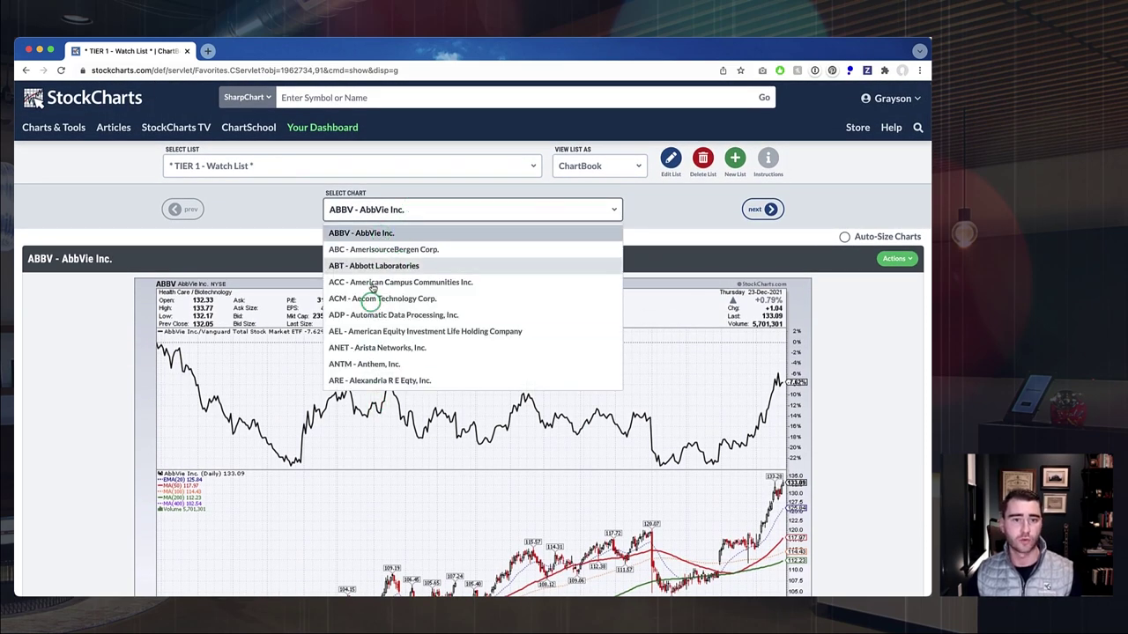
left_click(386, 211)
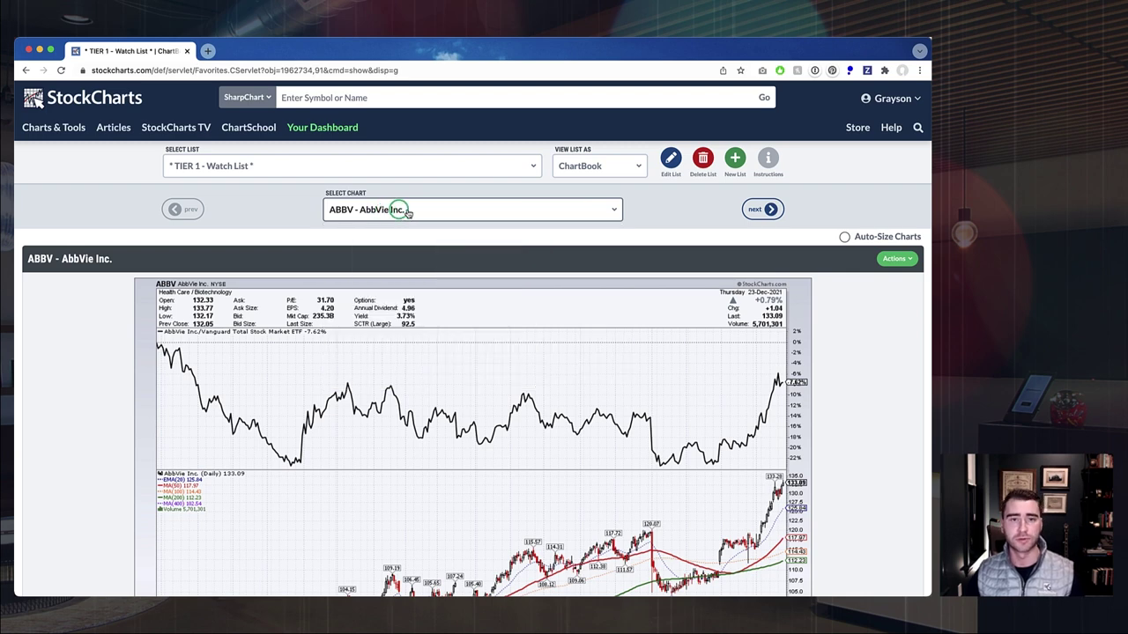
left_click(759, 210)
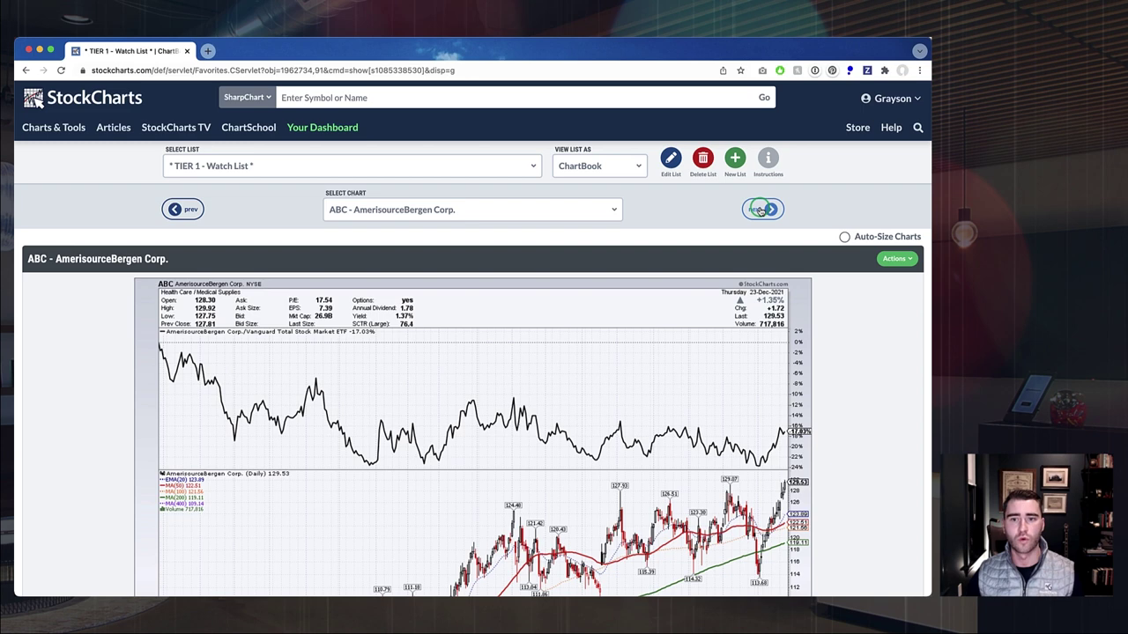
scroll(759, 210, "down", 1)
left_click(759, 210)
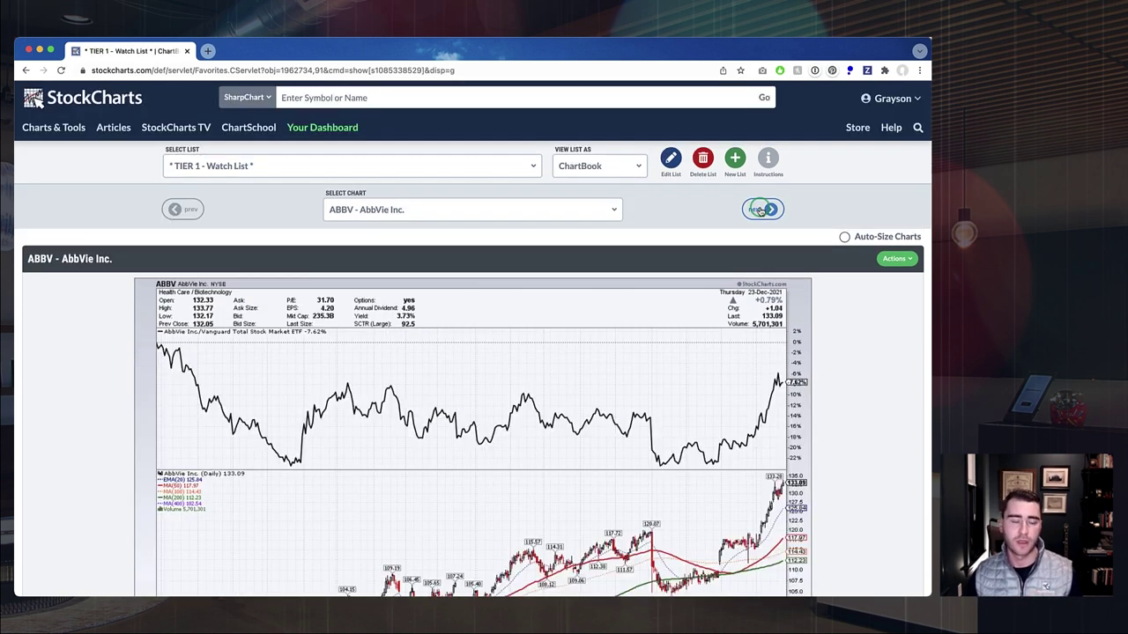
scroll(759, 210, "down", 2)
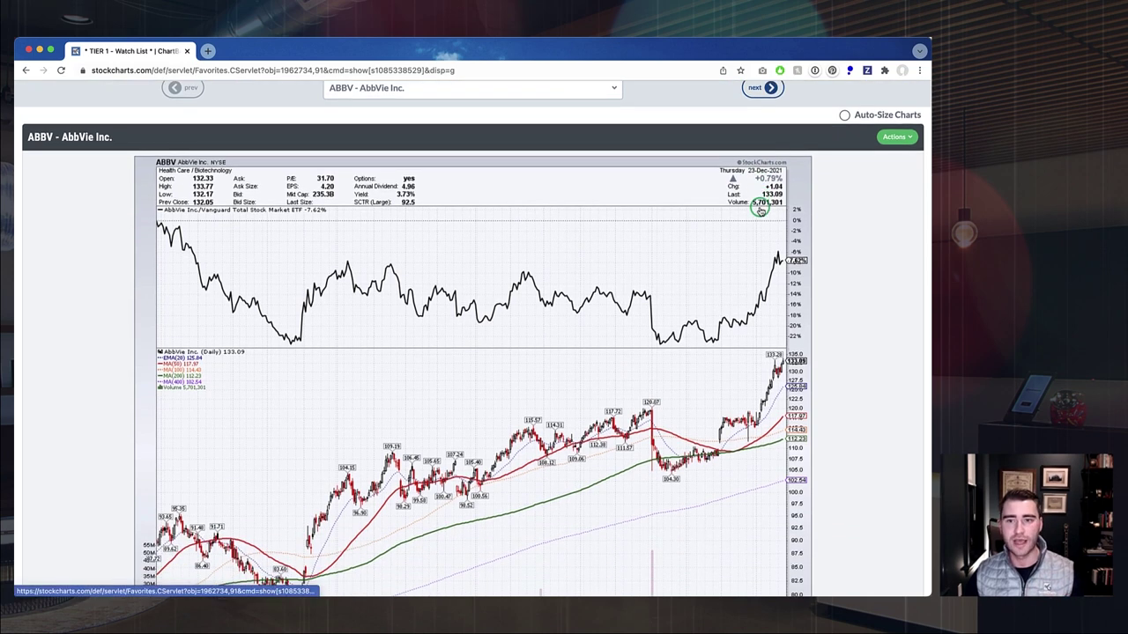
scroll(759, 209, "up", 1)
left_click(760, 156)
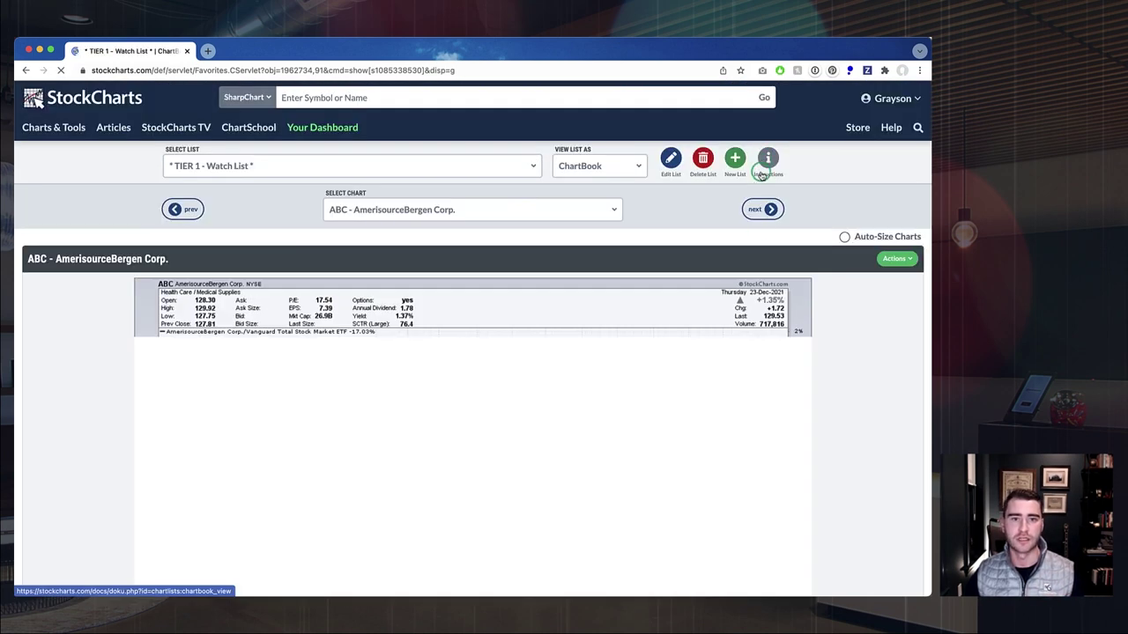
scroll(758, 244, "down", 2)
scroll(758, 240, "up", 1)
scroll(759, 240, "down", 2)
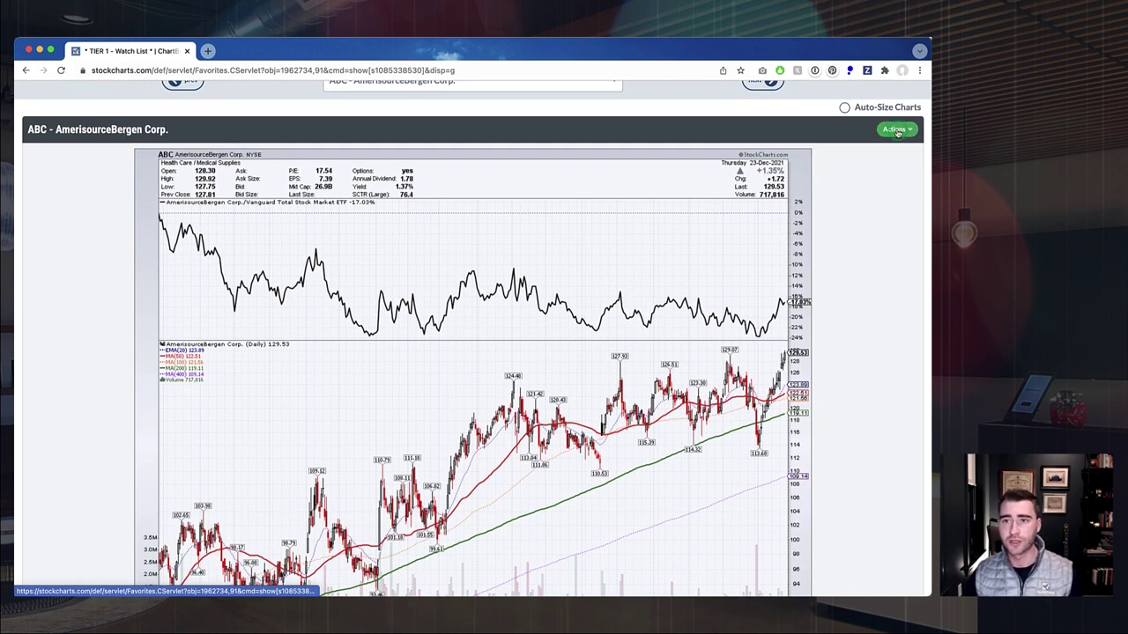
left_click(897, 129)
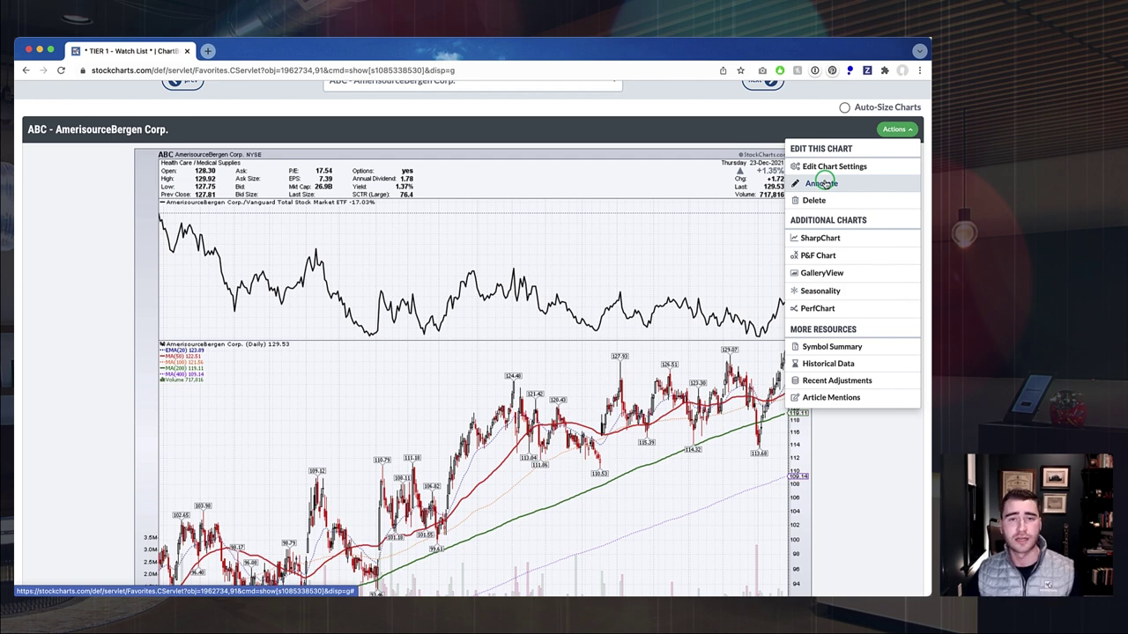
Annotate ABC with a dashed horizontal line near 129 and a rising relative-strength trendline
left_click(821, 183)
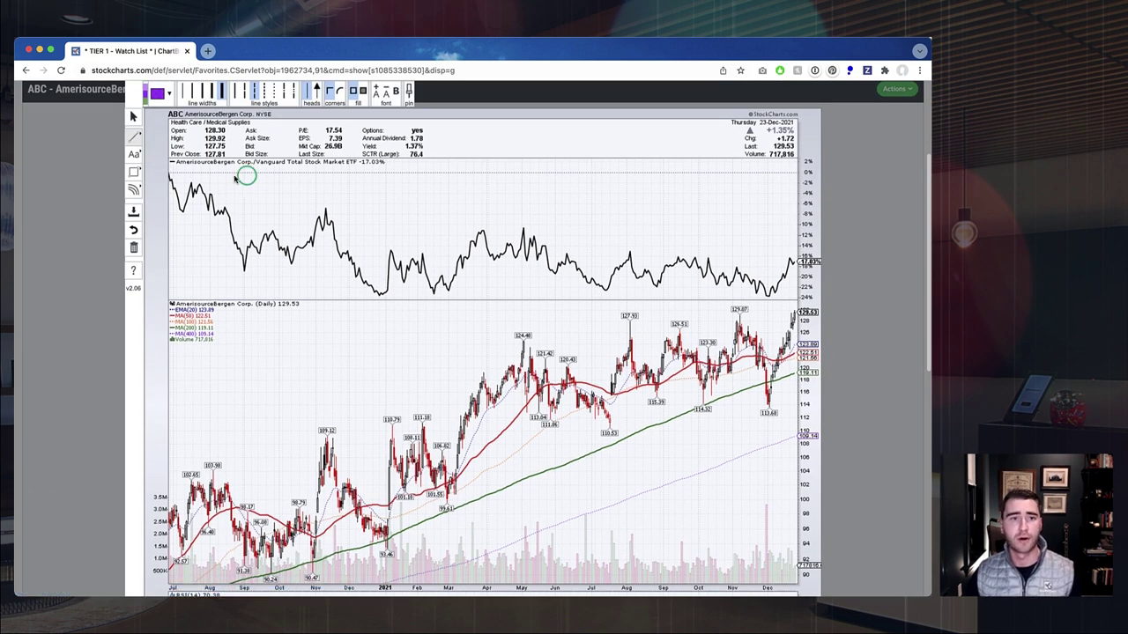
left_click(131, 134)
left_click(177, 146)
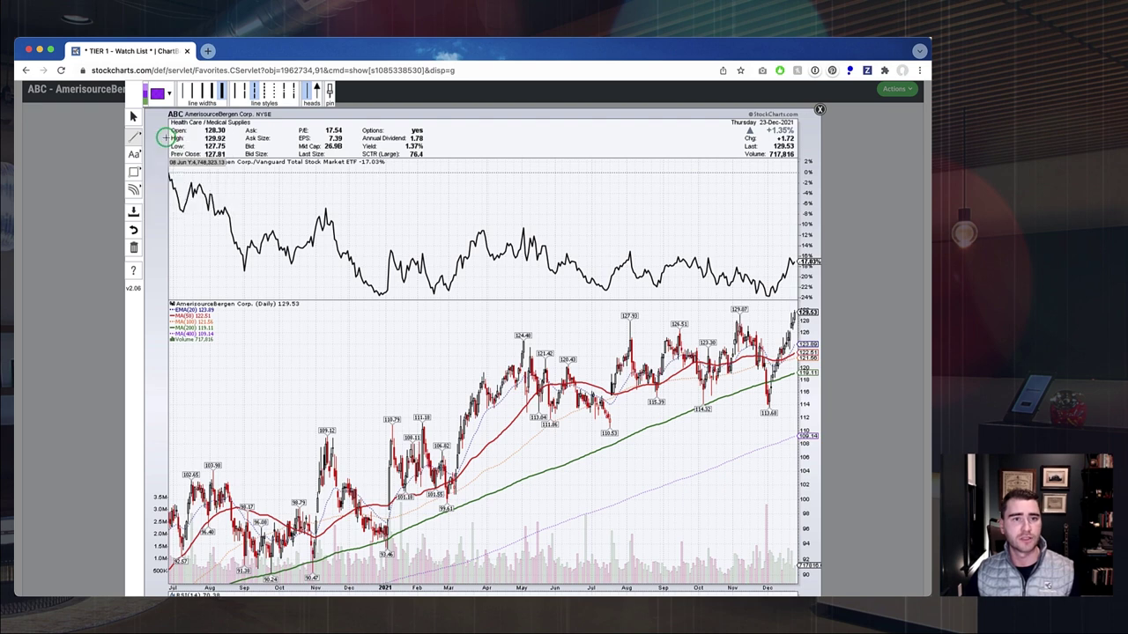
mouse_move(523, 312)
left_mouse_down()
mouse_move(574, 327)
mouse_move(819, 336)
left_mouse_up()
left_click_drag(700, 311, 691, 323)
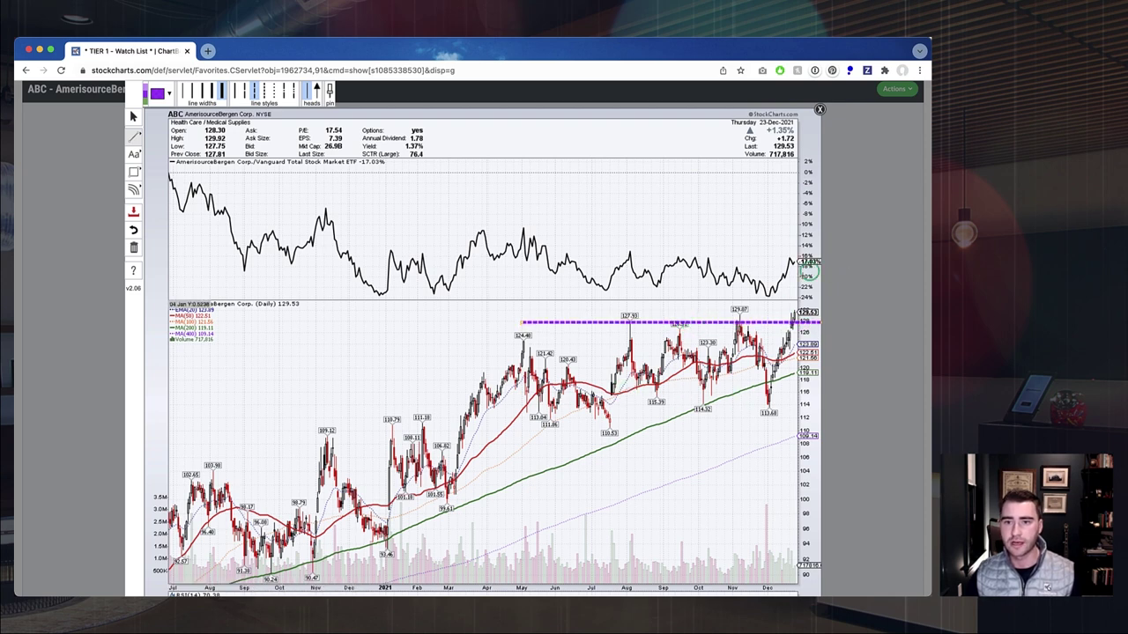
left_click_drag(800, 261, 766, 299)
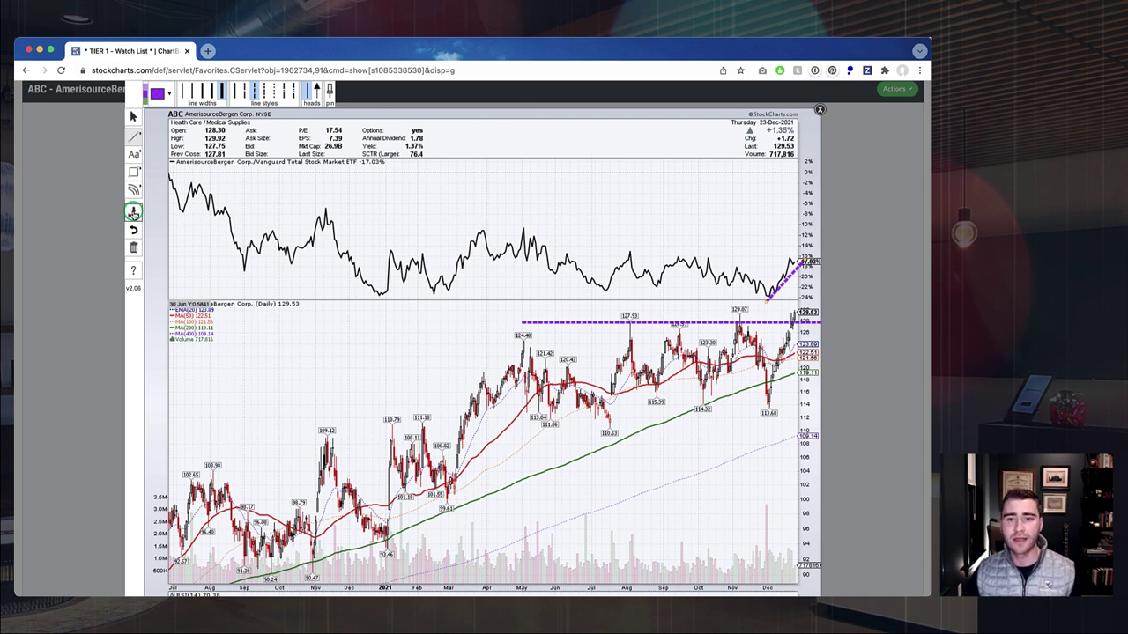
left_click(820, 112)
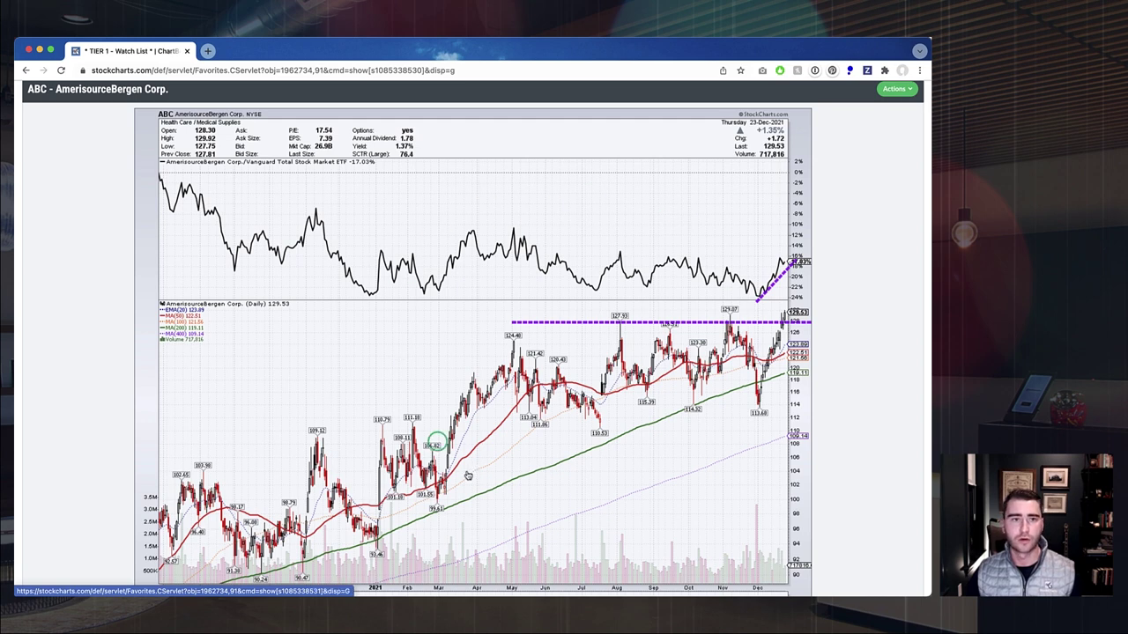
Scroll over the annotated ABC chart to review its new resistance line and trendline
scroll(545, 471, "down", 3)
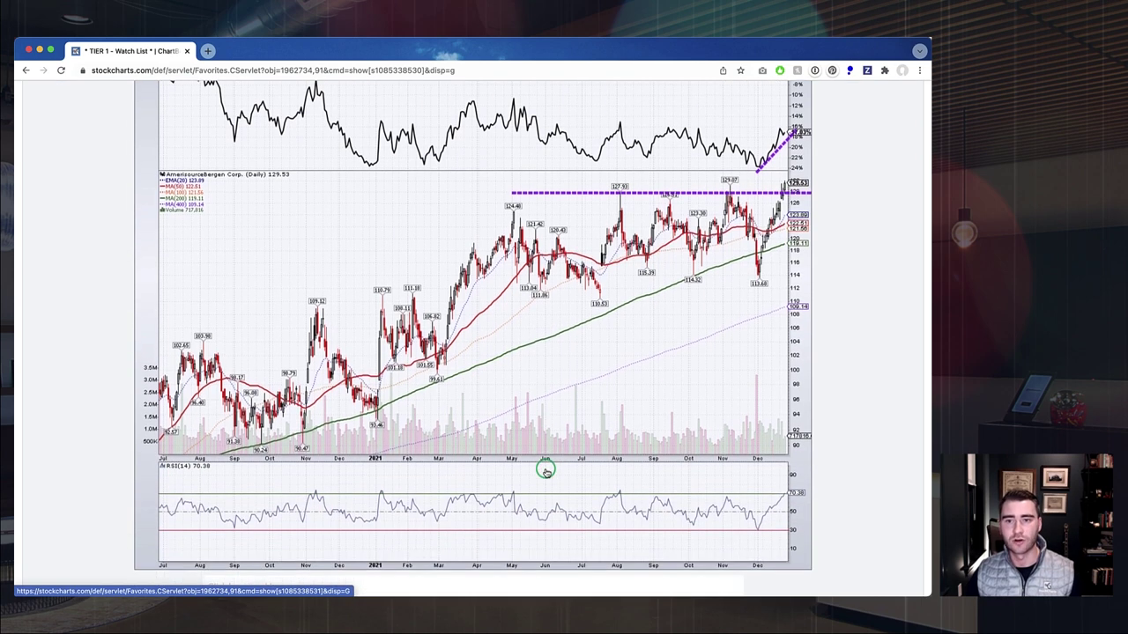
scroll(546, 472, "up", 3)
scroll(546, 472, "up", 2)
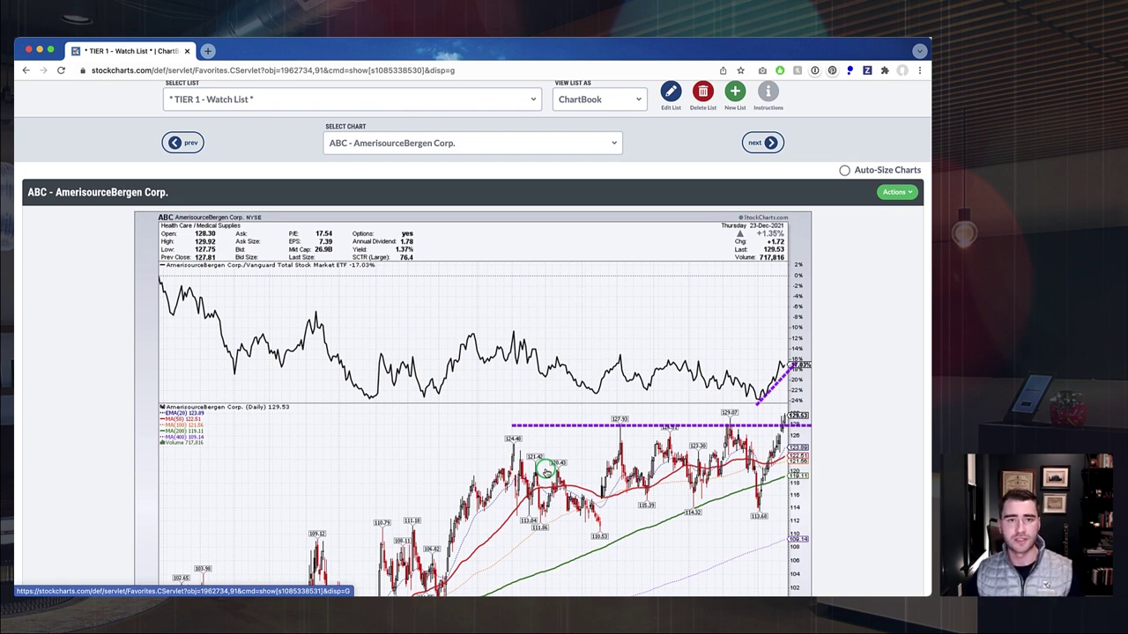
scroll(546, 473, "down", 10)
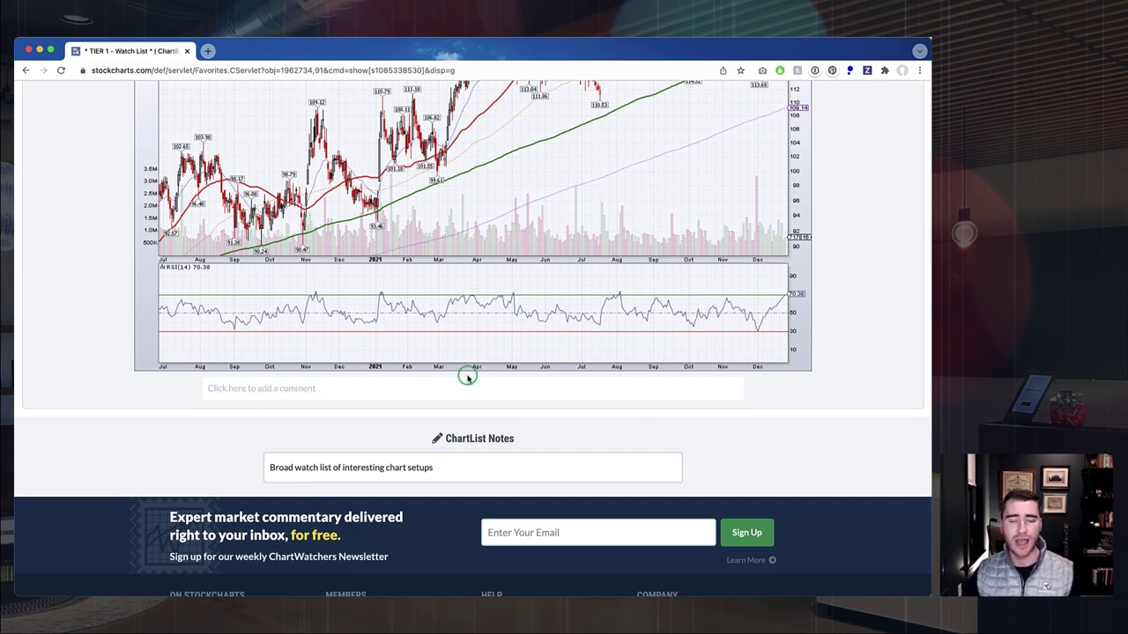
scroll(467, 377, "up", 10)
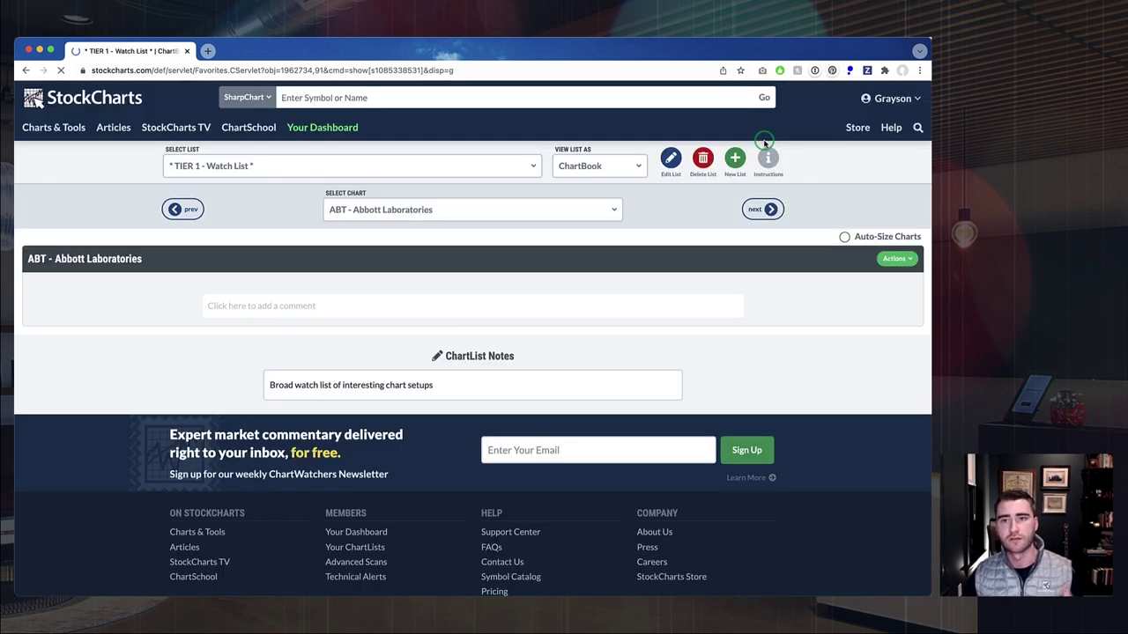
scroll(722, 291, "down", 3)
scroll(723, 289, "down", 2)
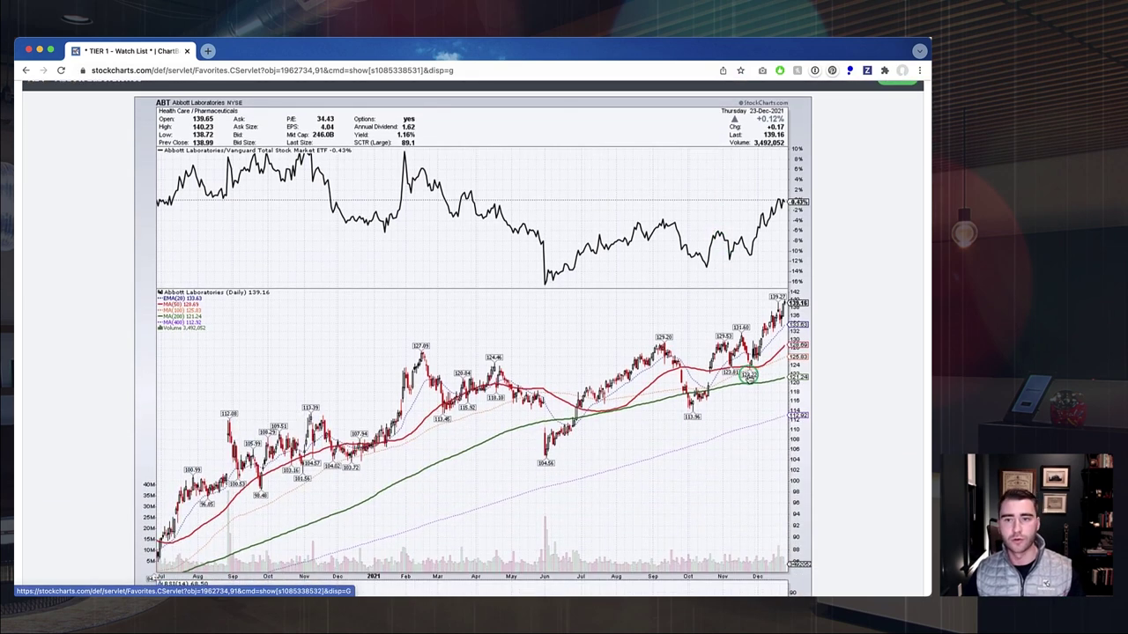
scroll(748, 375, "up", 5)
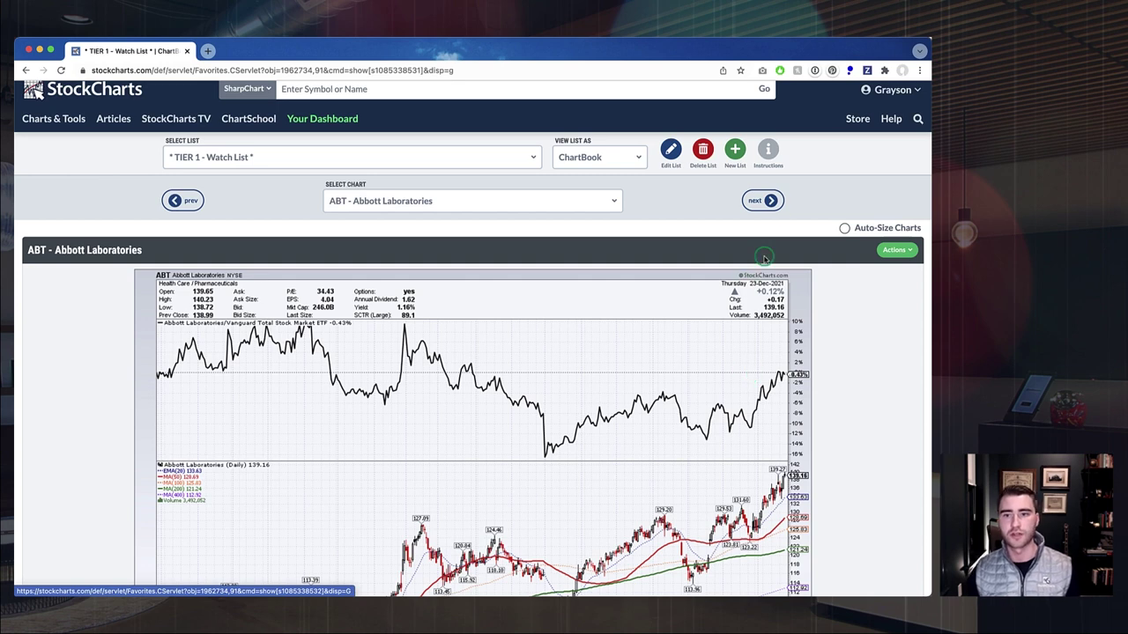
Page through the ACC and ACM charts, then open the TIER 1 Watch List edit page in a new tab
left_click(770, 201)
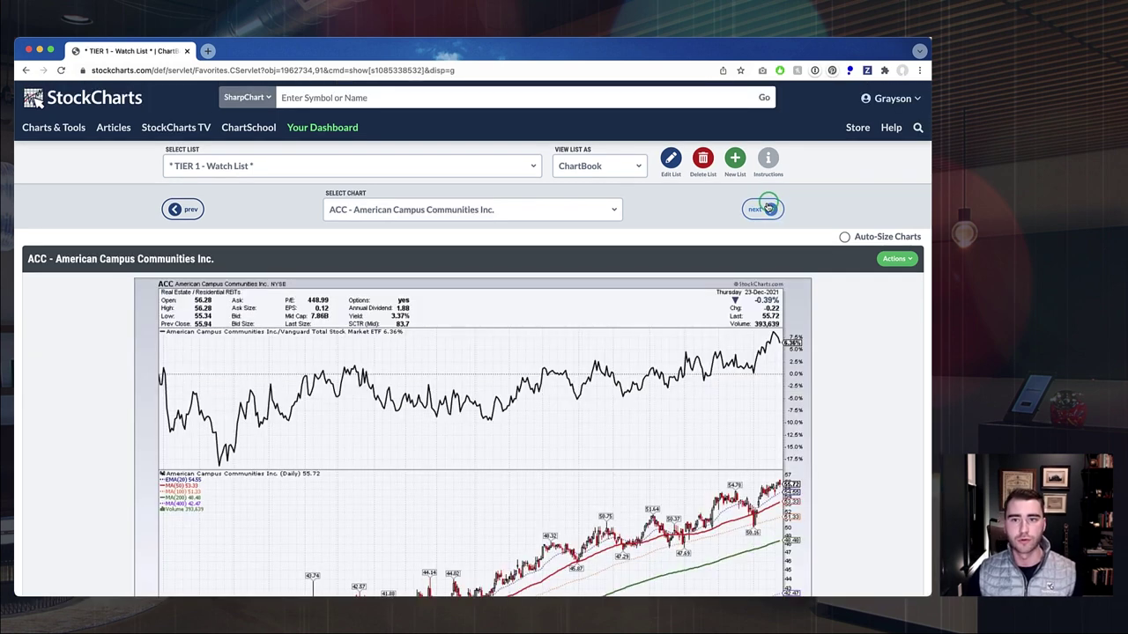
left_click(760, 210)
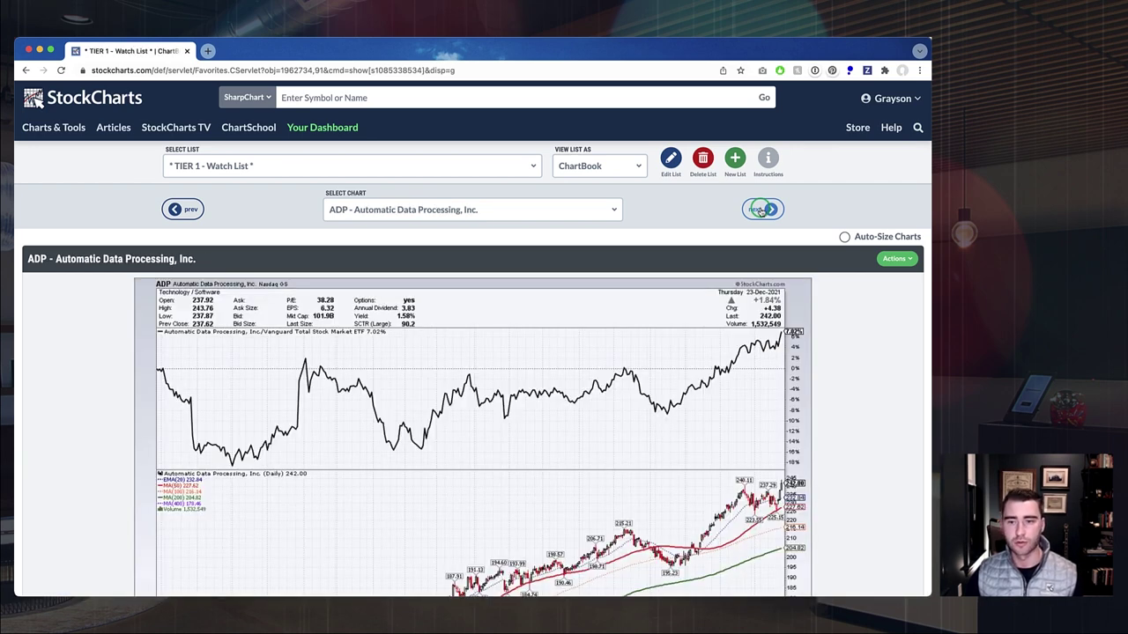
scroll(756, 212, "down", 3)
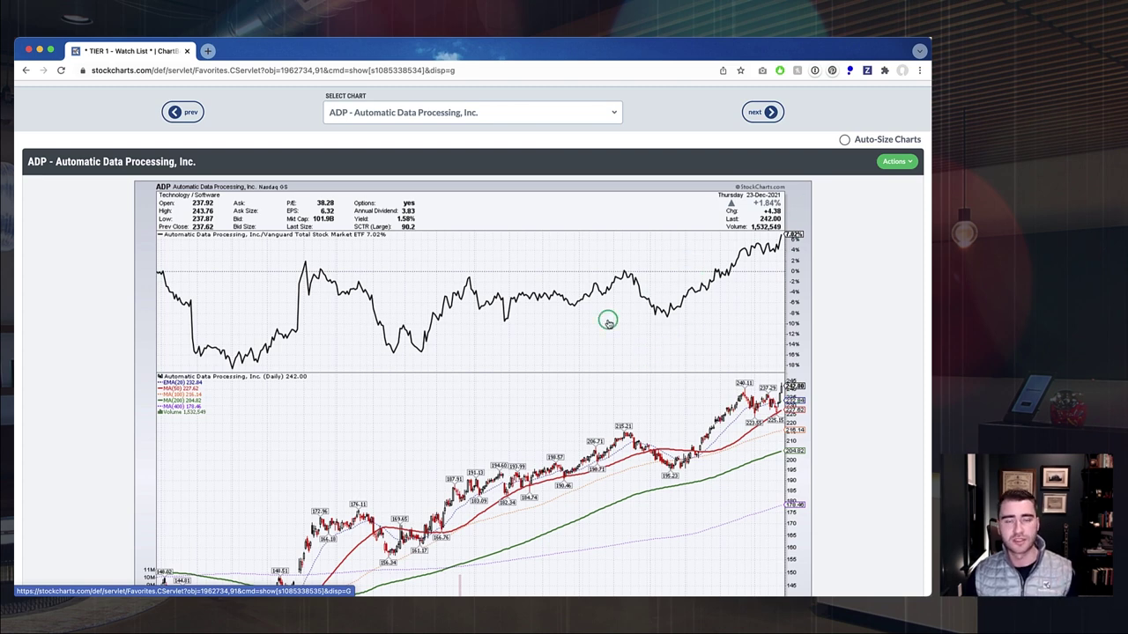
scroll(608, 322, "down", 1)
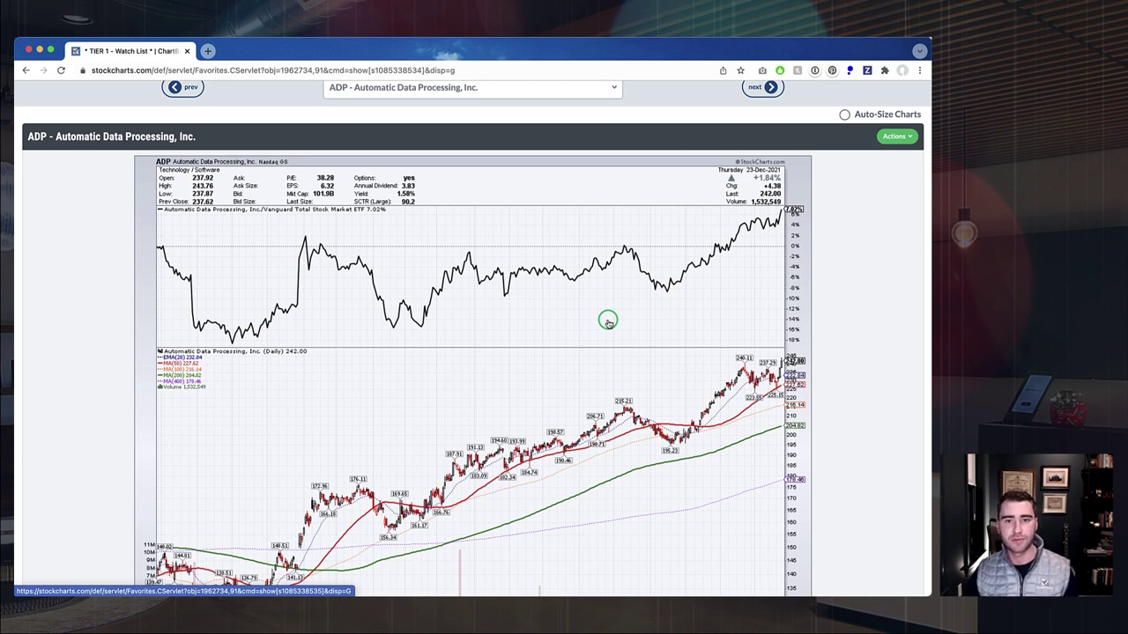
scroll(608, 322, "down", 3)
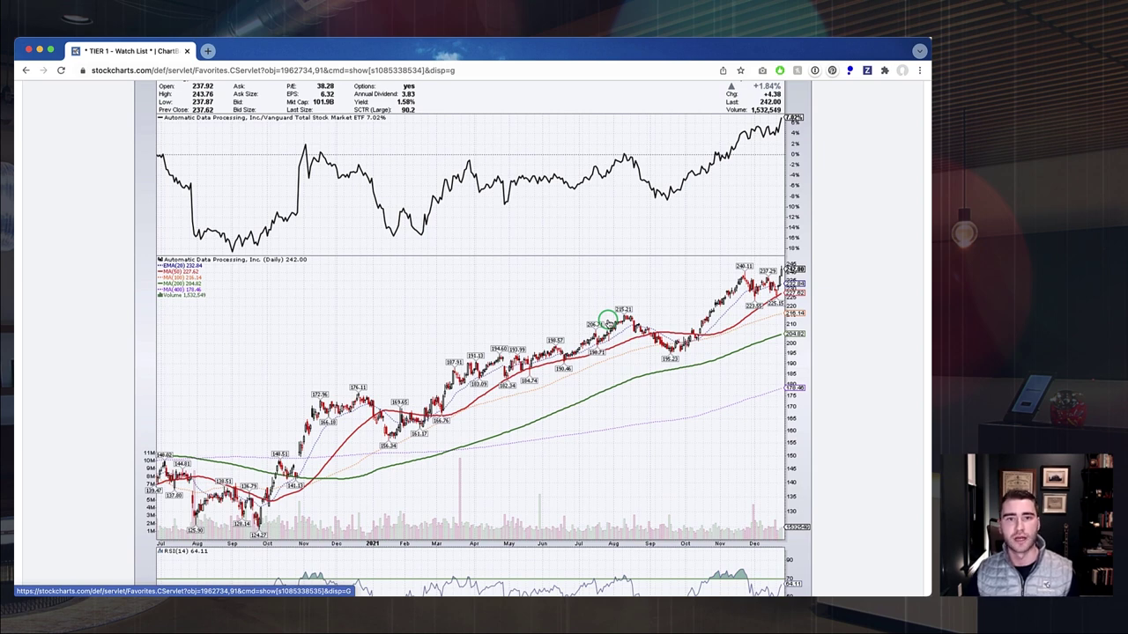
scroll(608, 322, "up", 8)
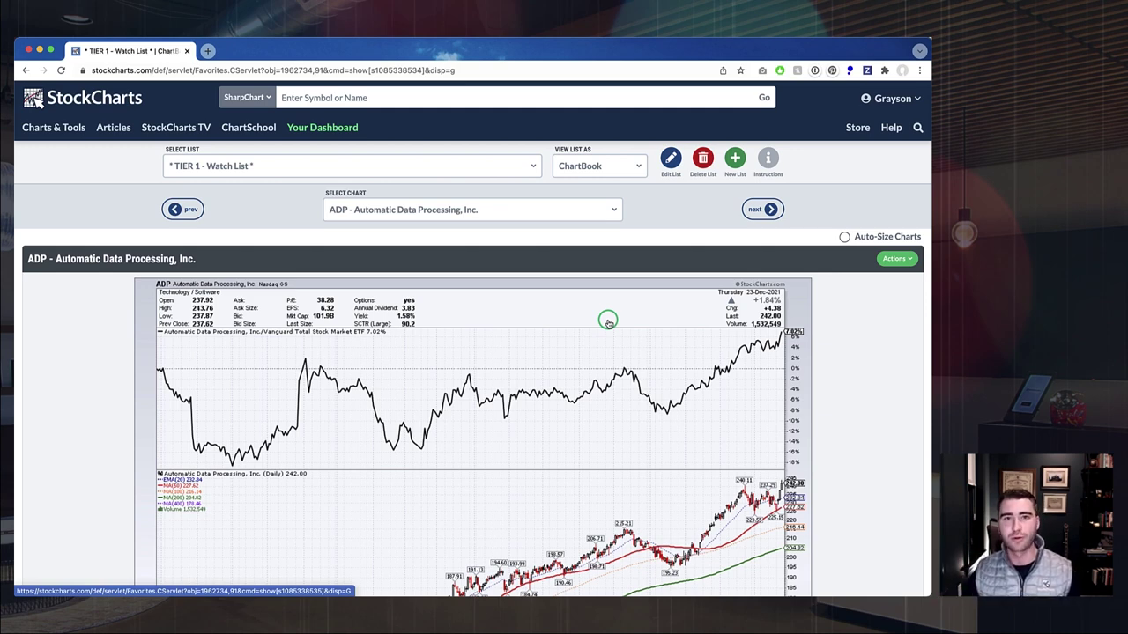
left_click(672, 162)
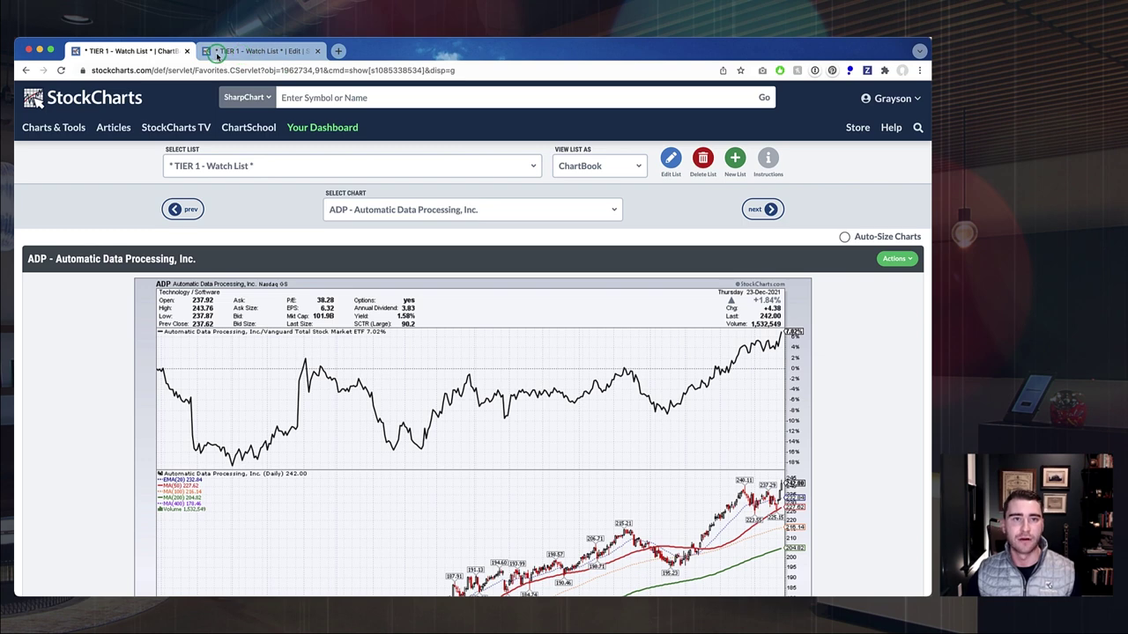
left_click(251, 56)
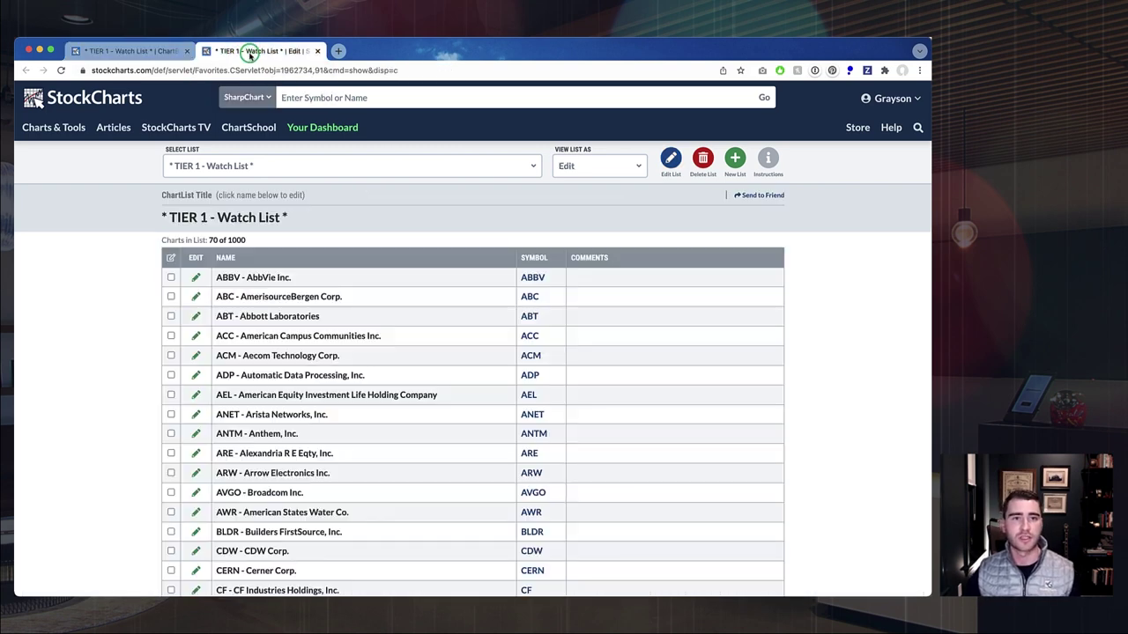
scroll(297, 227, "down", 1)
scroll(297, 226, "down", 2)
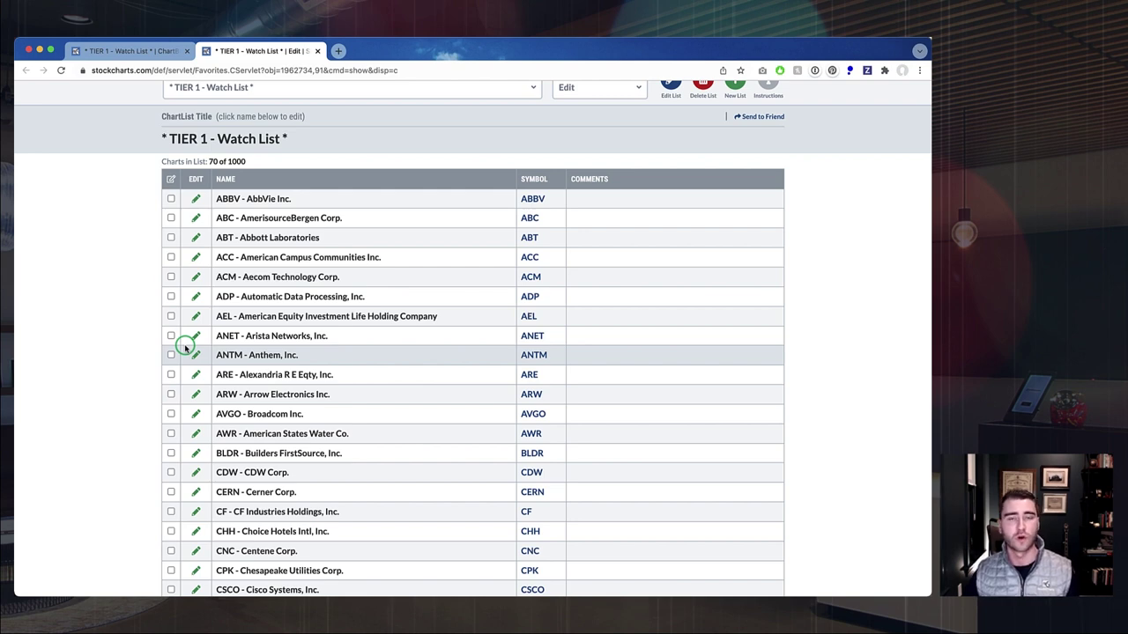
left_click(119, 53)
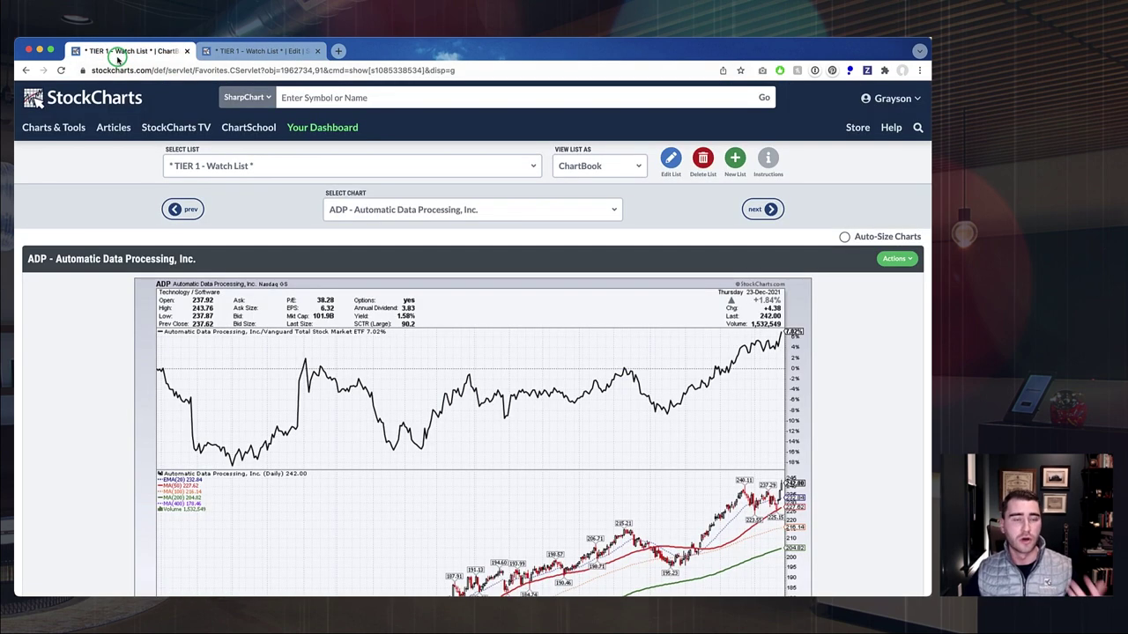
scroll(410, 233, "down", 3)
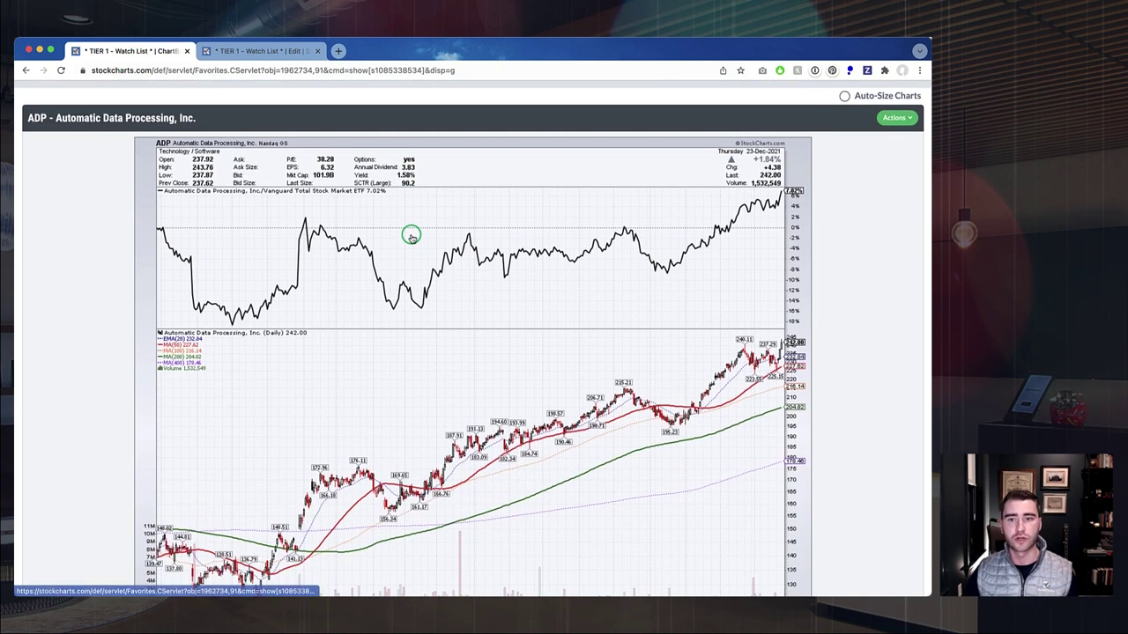
Start annotating the ADP chart with the dashed purple line tool
left_click(899, 117)
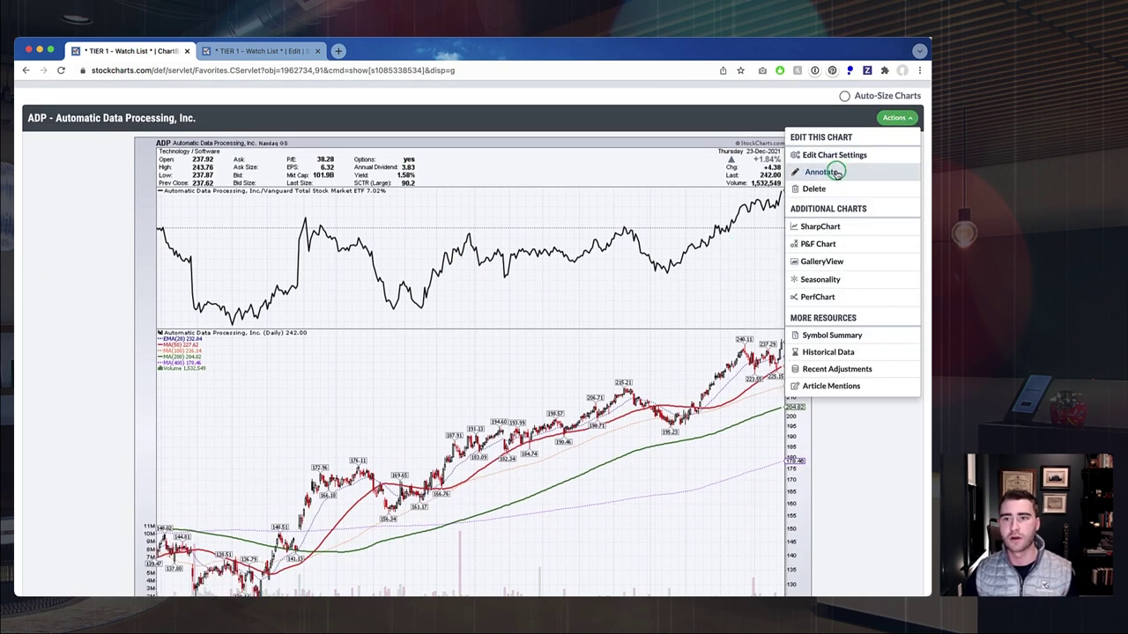
left_click(837, 172)
left_click(134, 137)
left_click(249, 150)
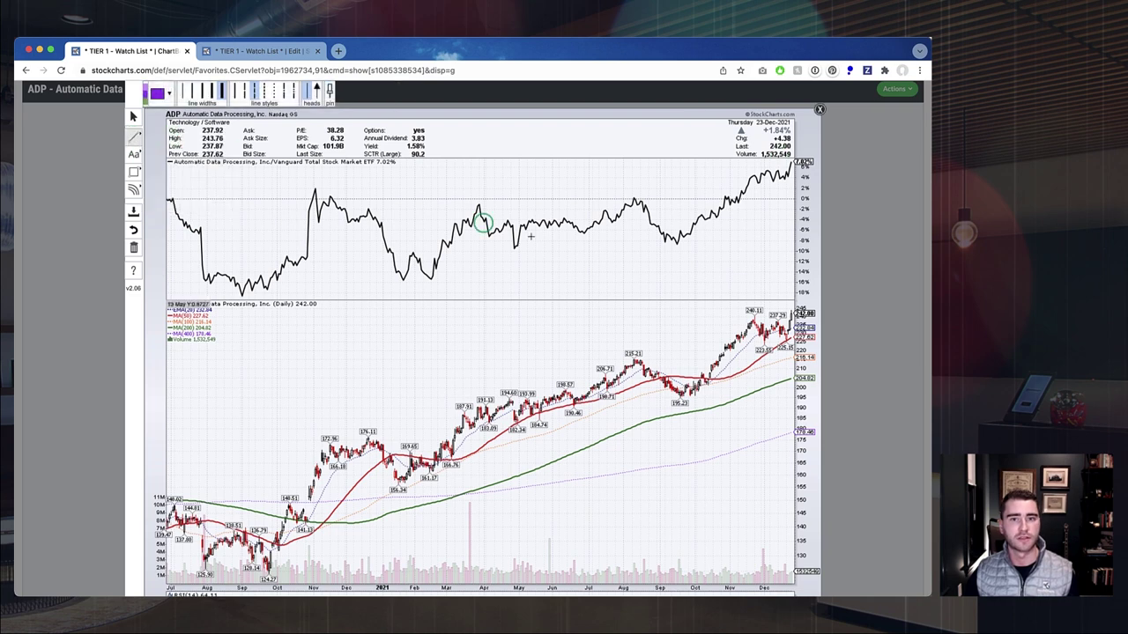
Draw a rising relative-strength trendline and horizontal levels near 215, 228 and 240, then close the editor
left_click_drag(660, 253, 804, 168)
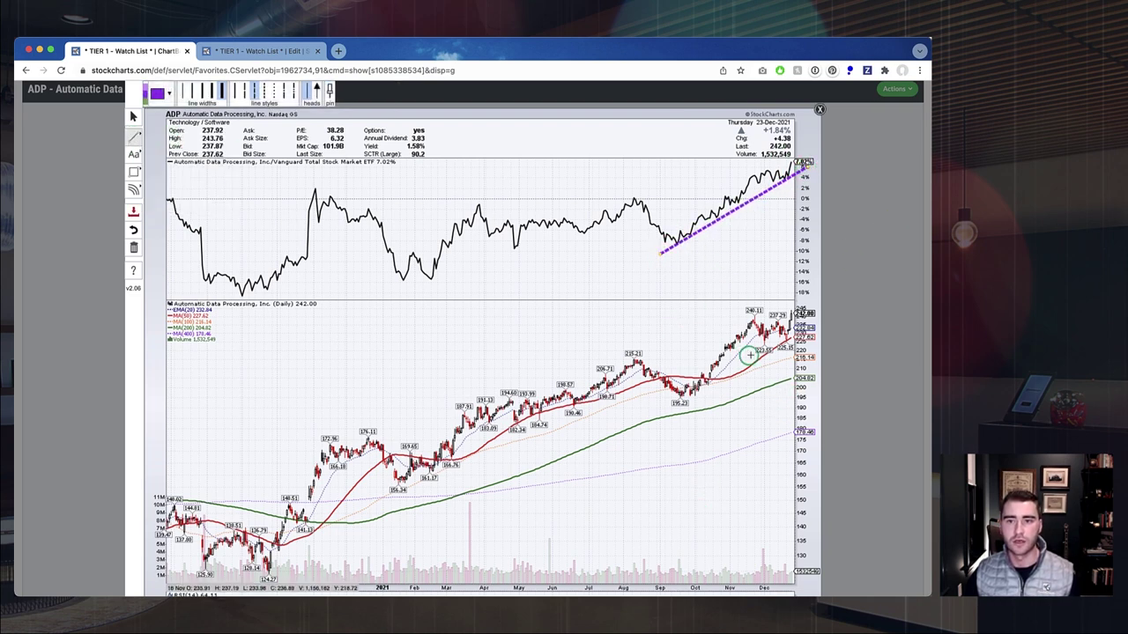
left_click_drag(720, 321, 819, 331)
left_click_drag(601, 357, 774, 360)
left_click_drag(696, 360, 812, 336)
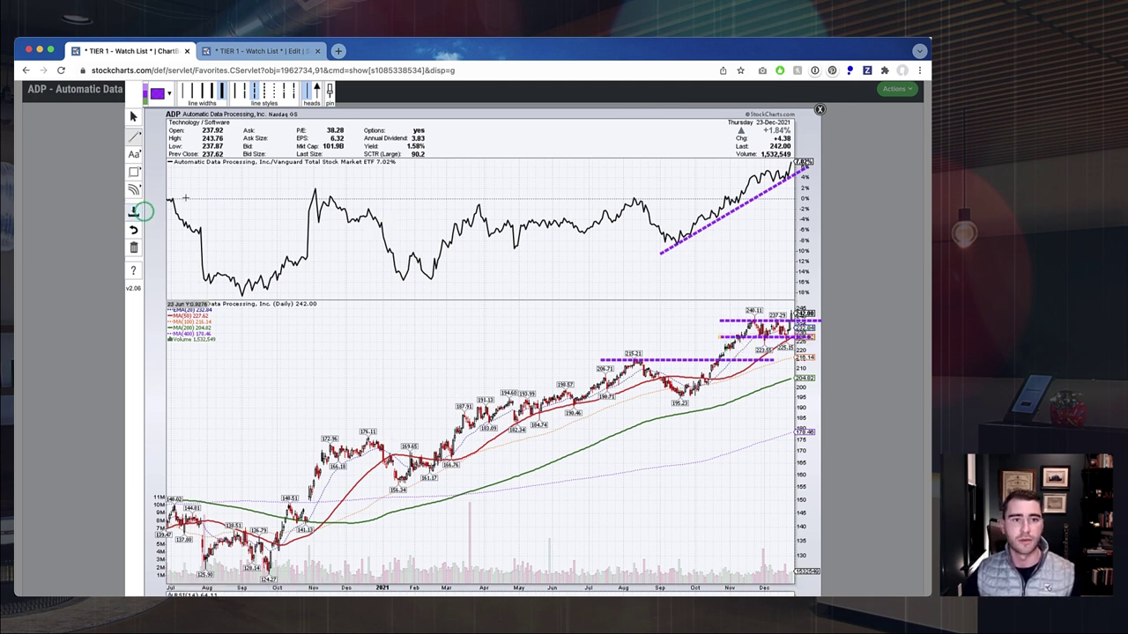
left_click(820, 109)
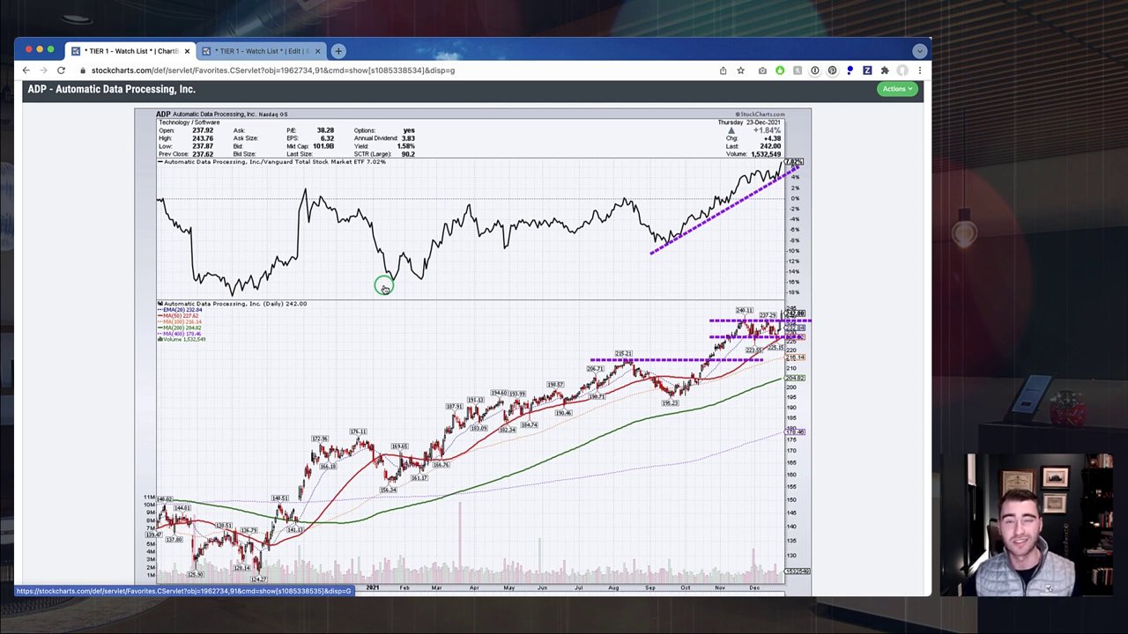
On the TIER 1 Watch List edit page, tick ABC and ADP as candidates
left_click(236, 55)
left_click(171, 219)
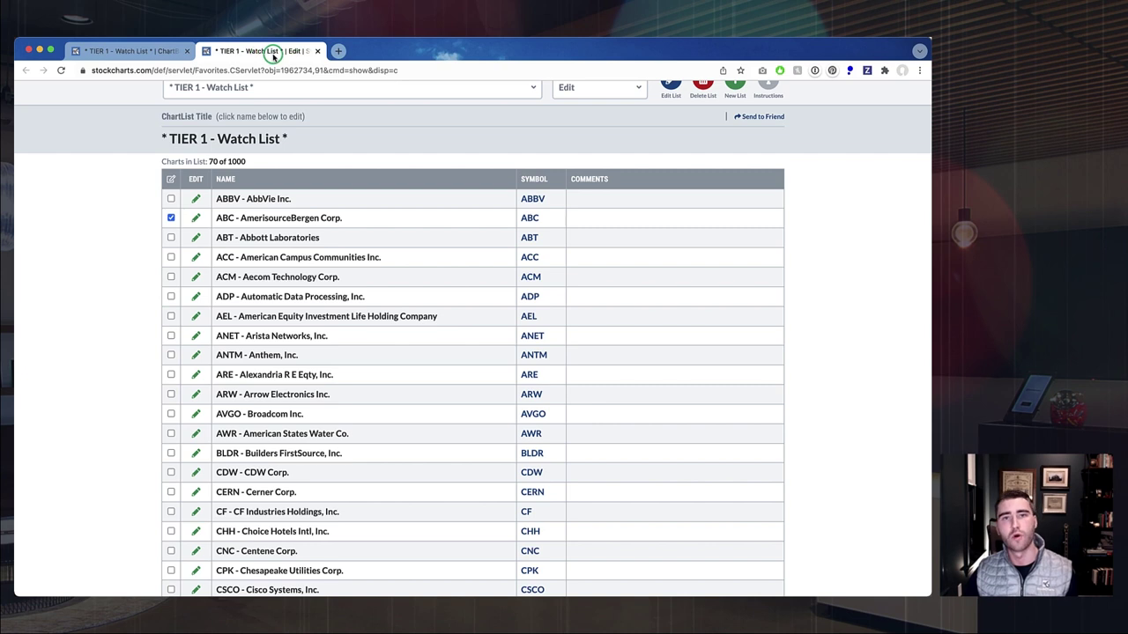
left_click(171, 296)
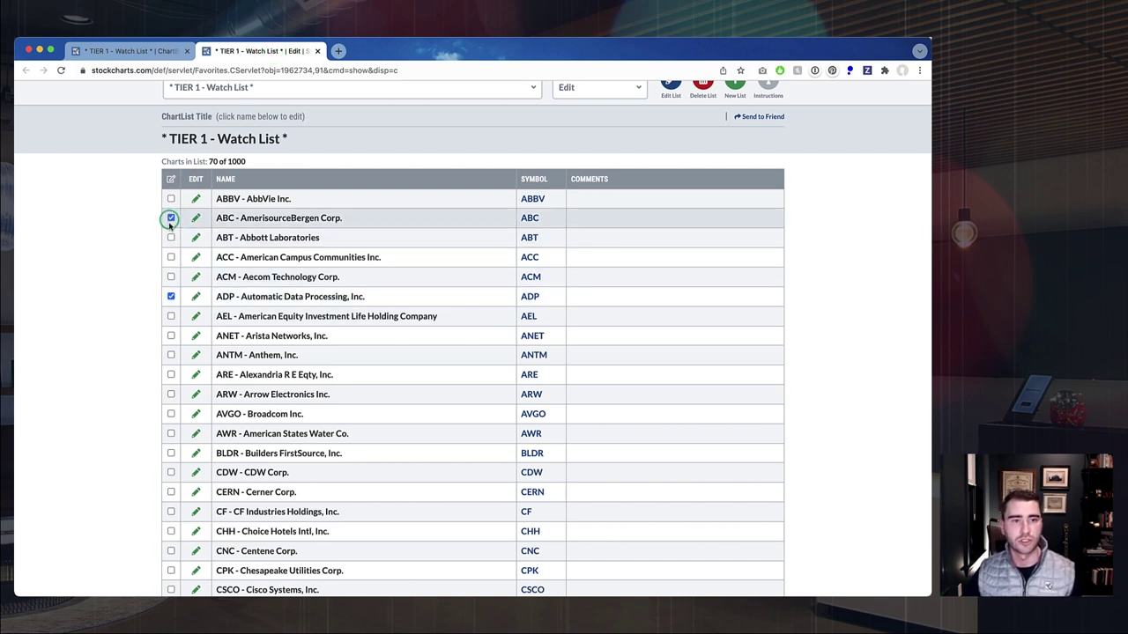
In ChartBook, step from ADP through the AEL, ANET and ANTM charts
left_click(113, 51)
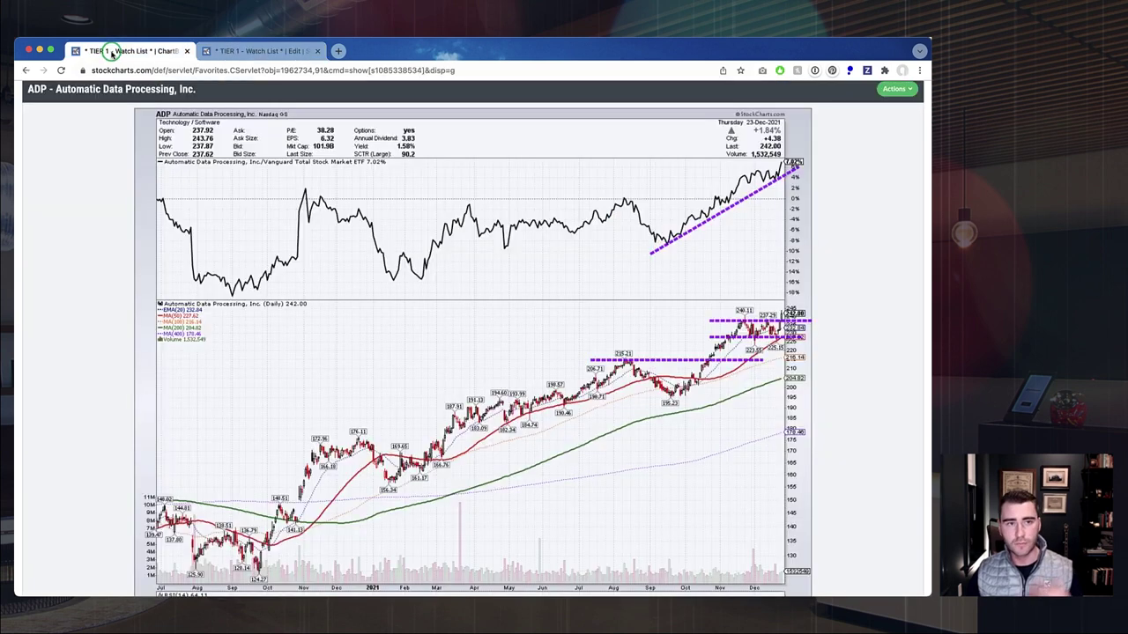
scroll(440, 221, "up", 2)
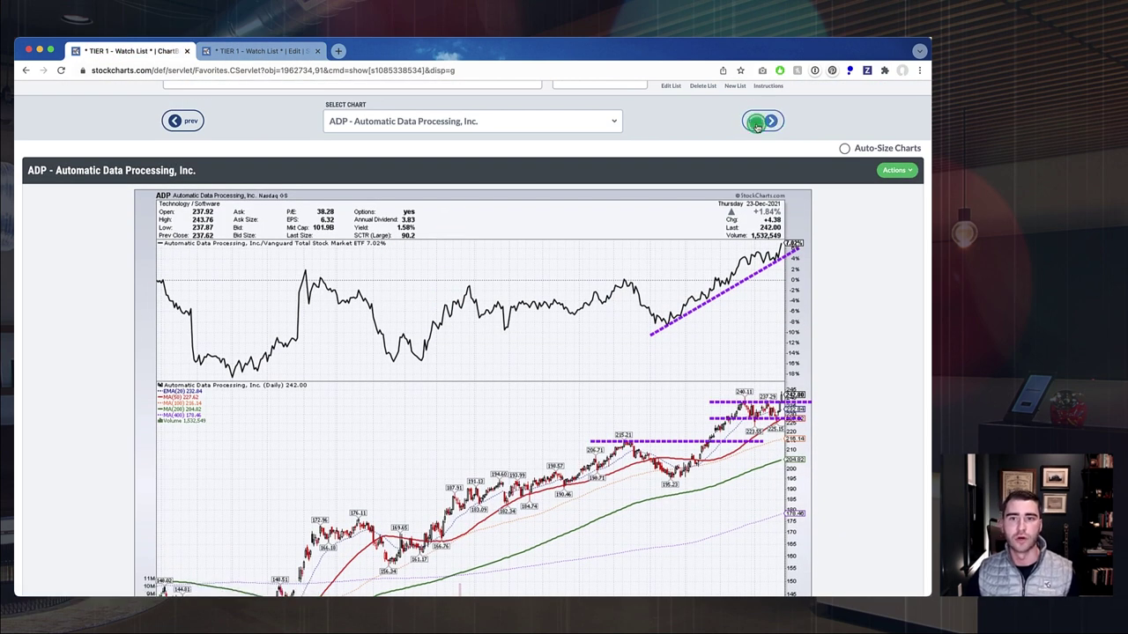
left_click(758, 123)
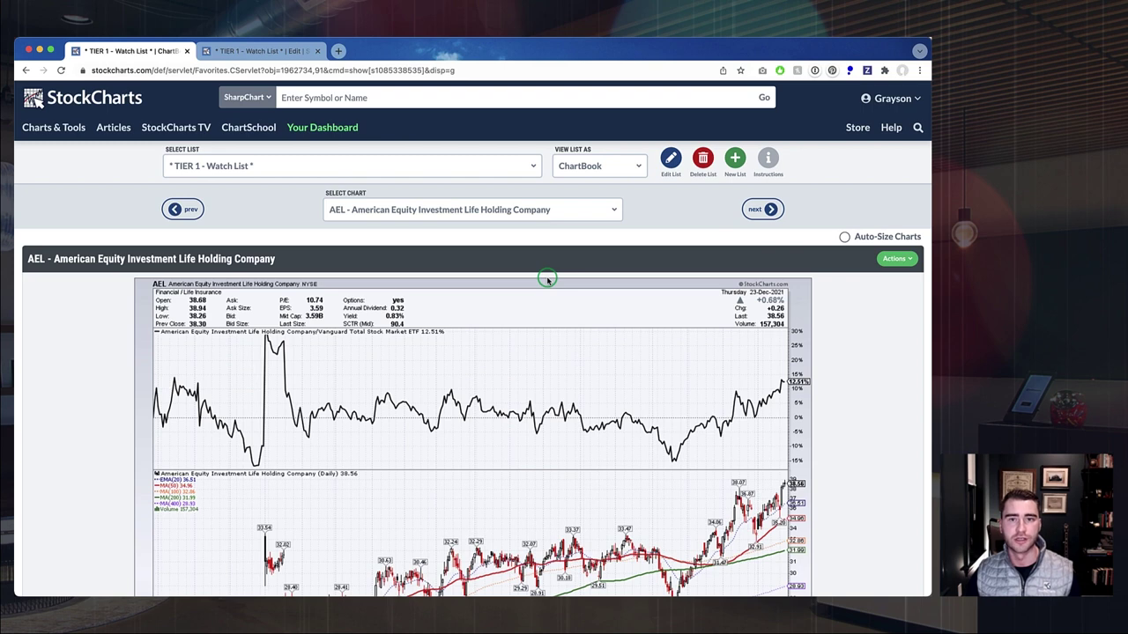
scroll(547, 279, "down", 2)
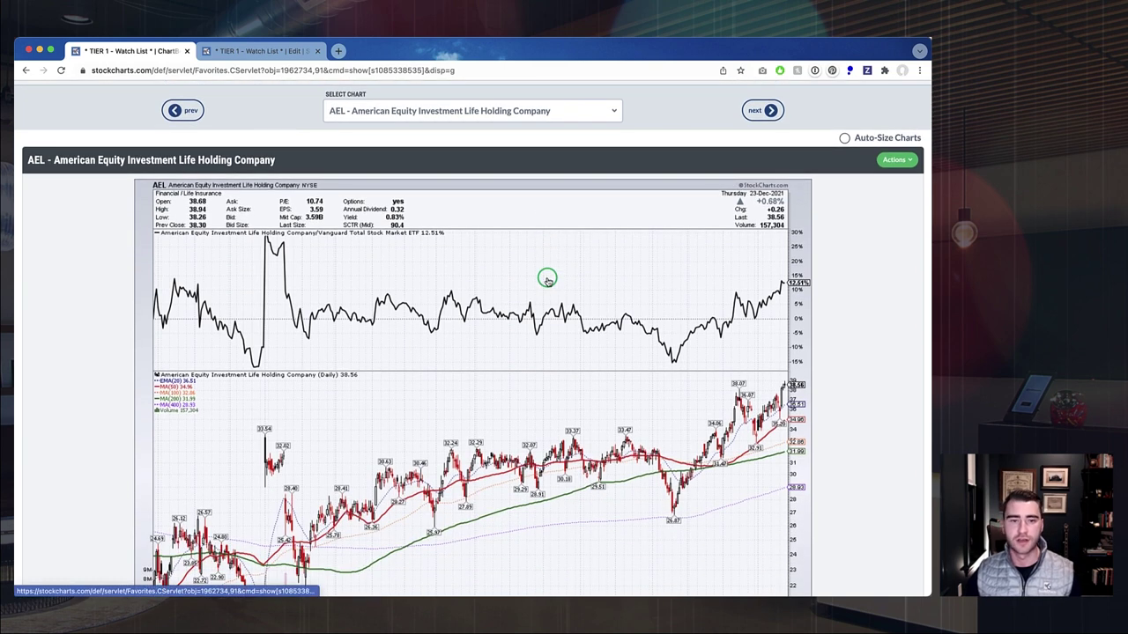
left_click(758, 110)
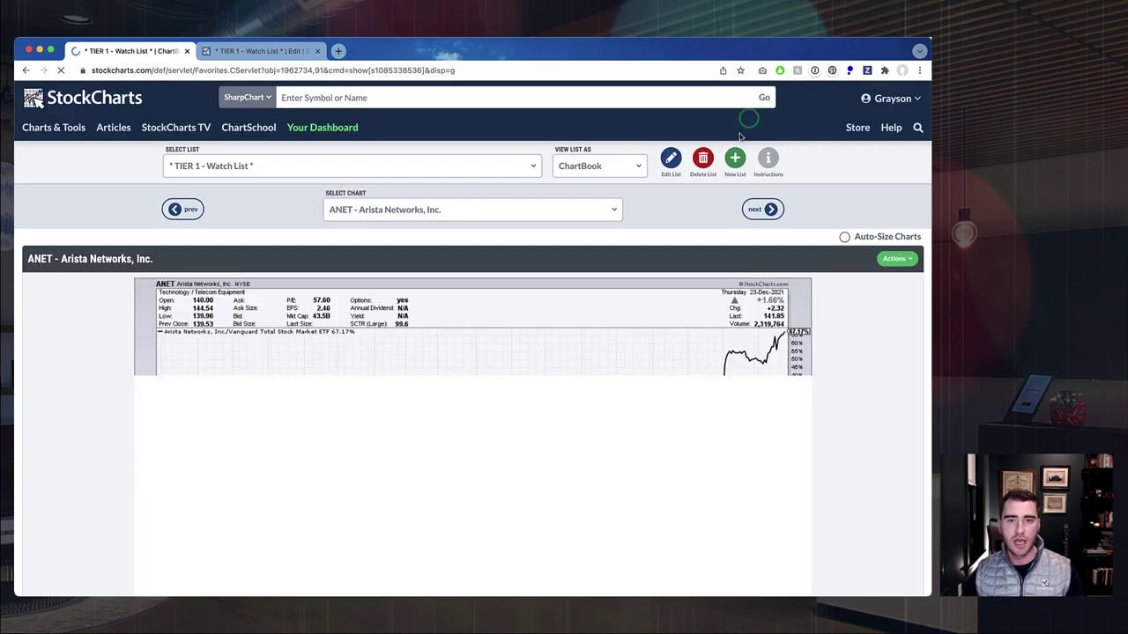
scroll(687, 278, "down", 3)
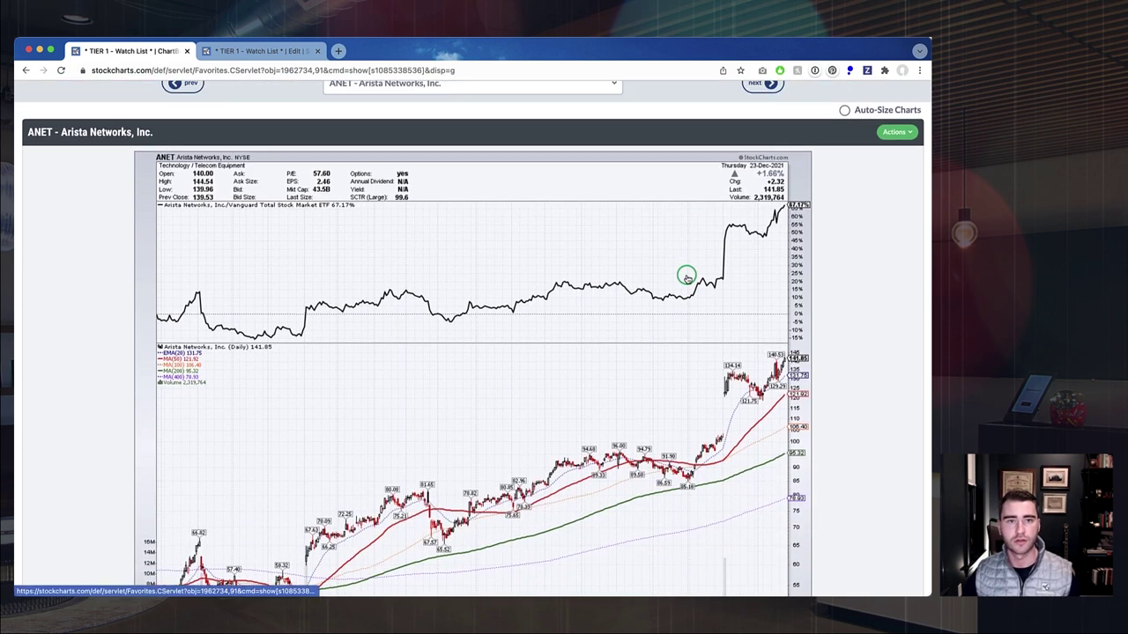
scroll(686, 276, "up", 1)
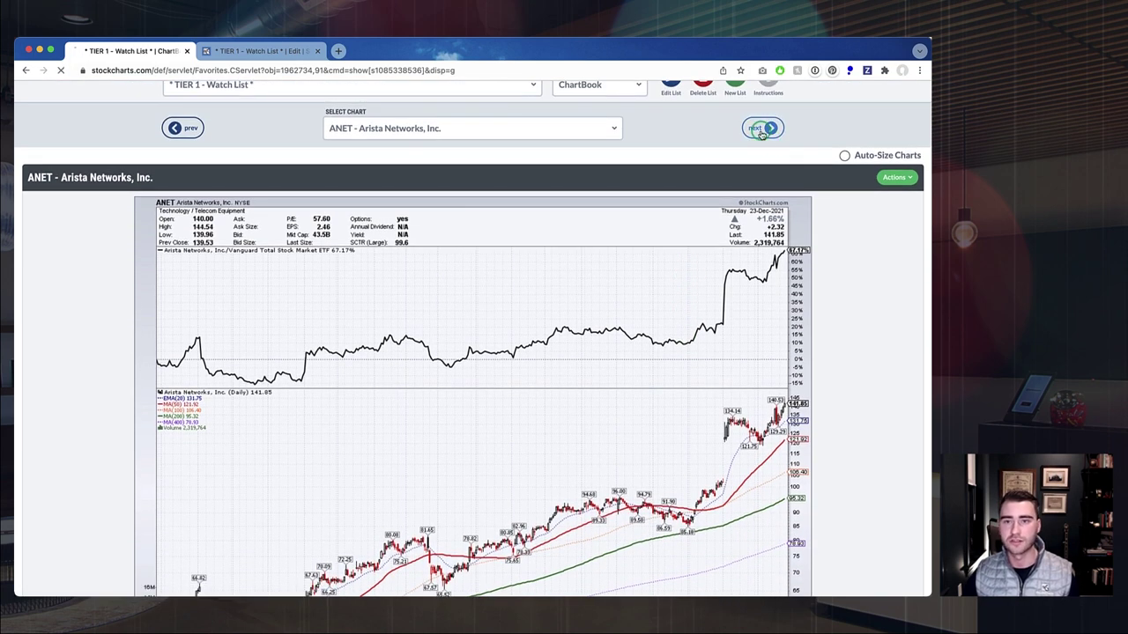
left_click(762, 128)
scroll(732, 329, "down", 3)
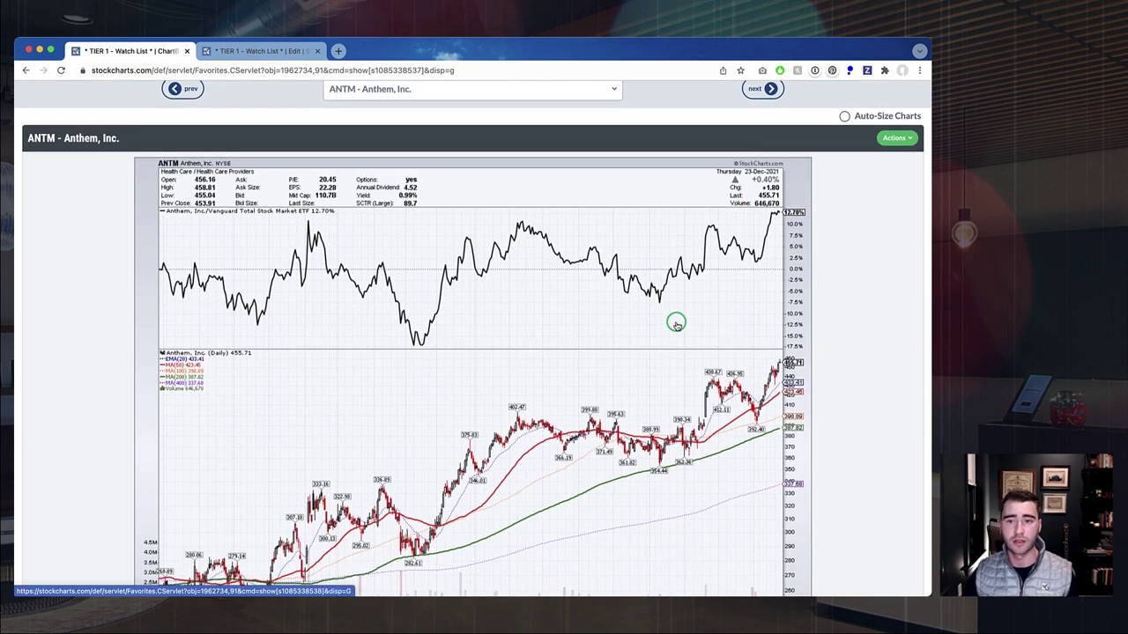
scroll(466, 229, "up", 1)
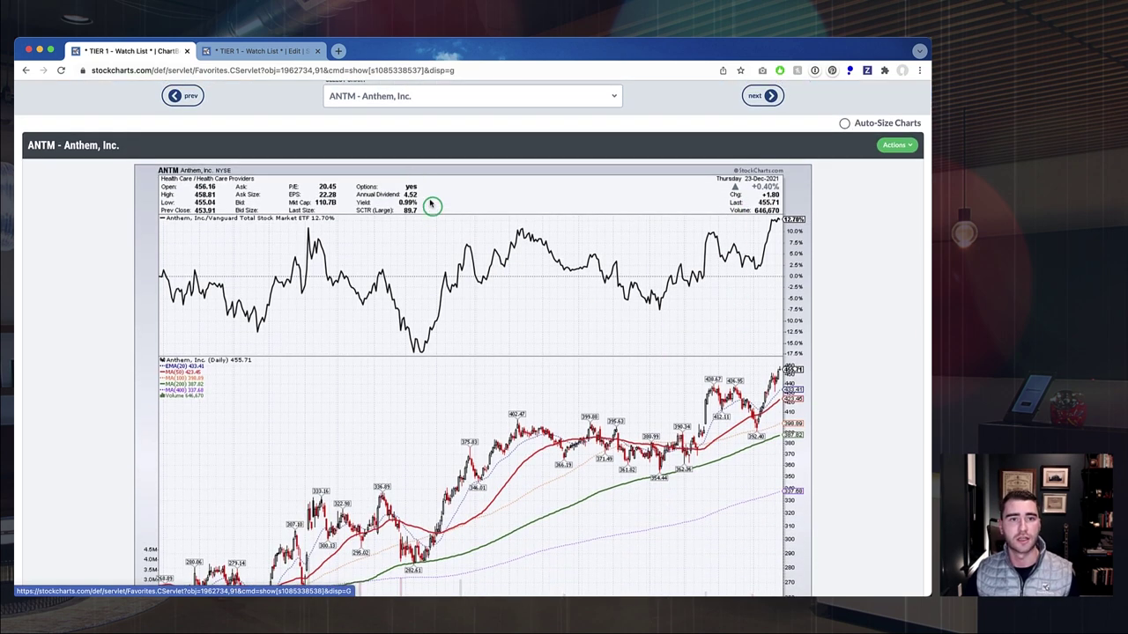
Tick ANTM as a candidate in the TIER 1 Watch List edit page
left_click(253, 50)
left_click(171, 355)
left_click(118, 51)
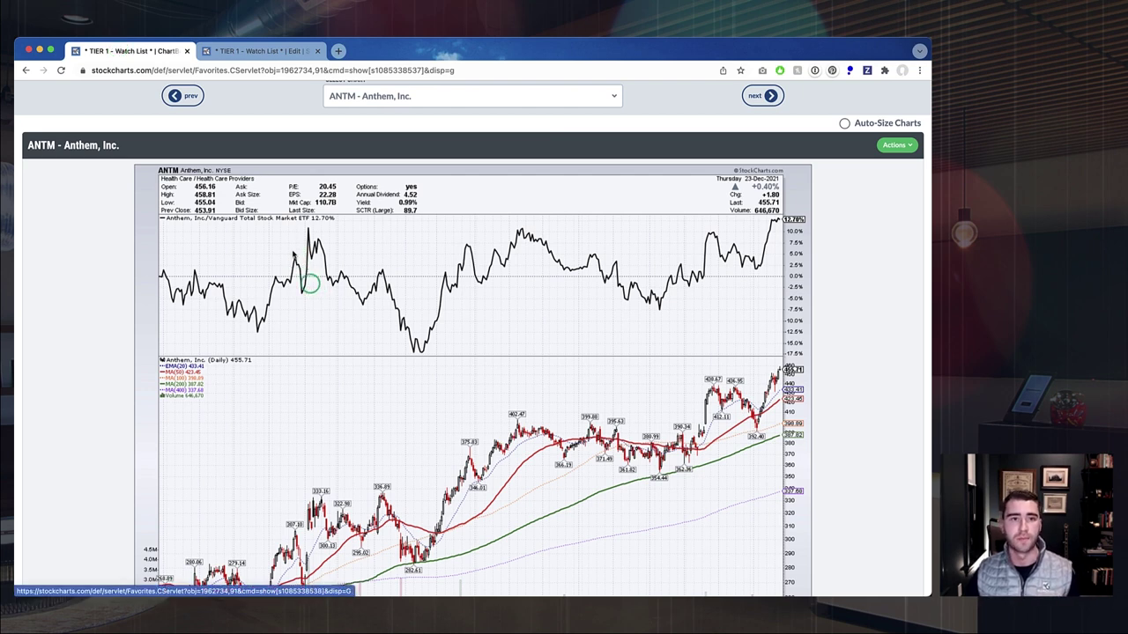
left_click(261, 53)
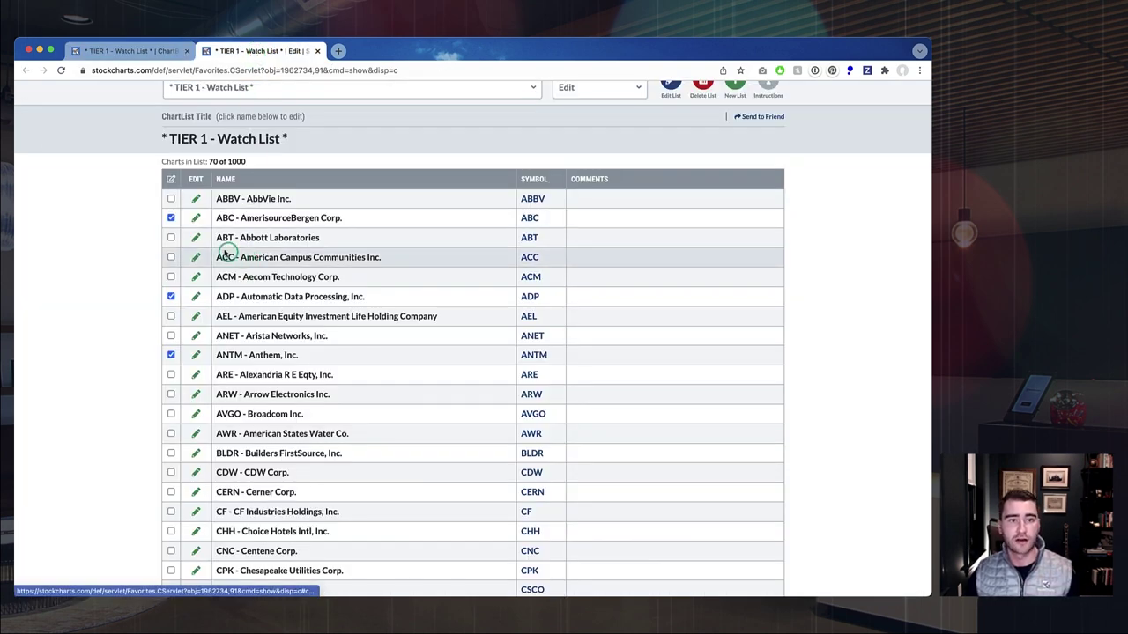
Tick ABBV, ABT, ACC, ACM and AEL, then scroll down to the list's bottom toolbar
left_click(171, 198)
left_click(171, 237)
left_click(171, 256)
left_click(171, 277)
left_click(171, 315)
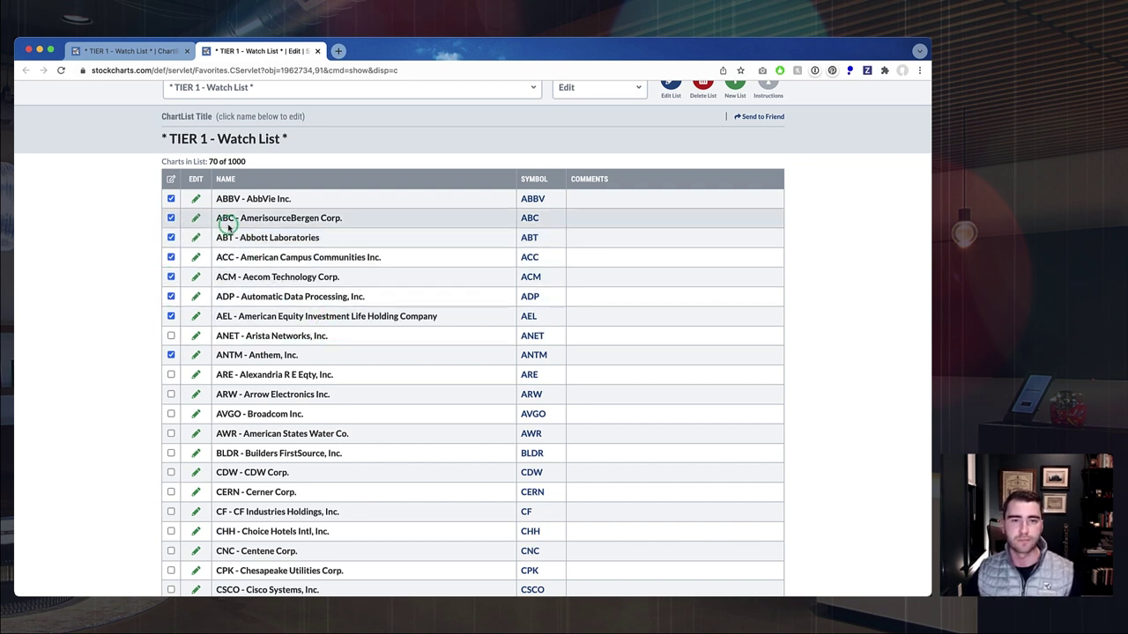
scroll(237, 335, "down", 10)
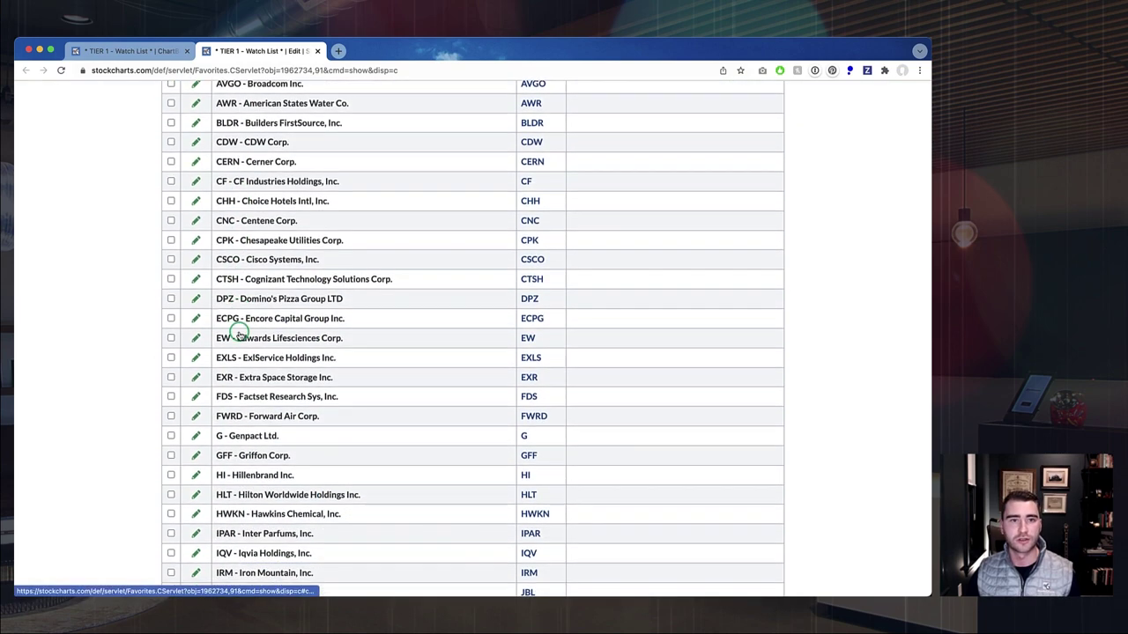
scroll(238, 335, "down", 8)
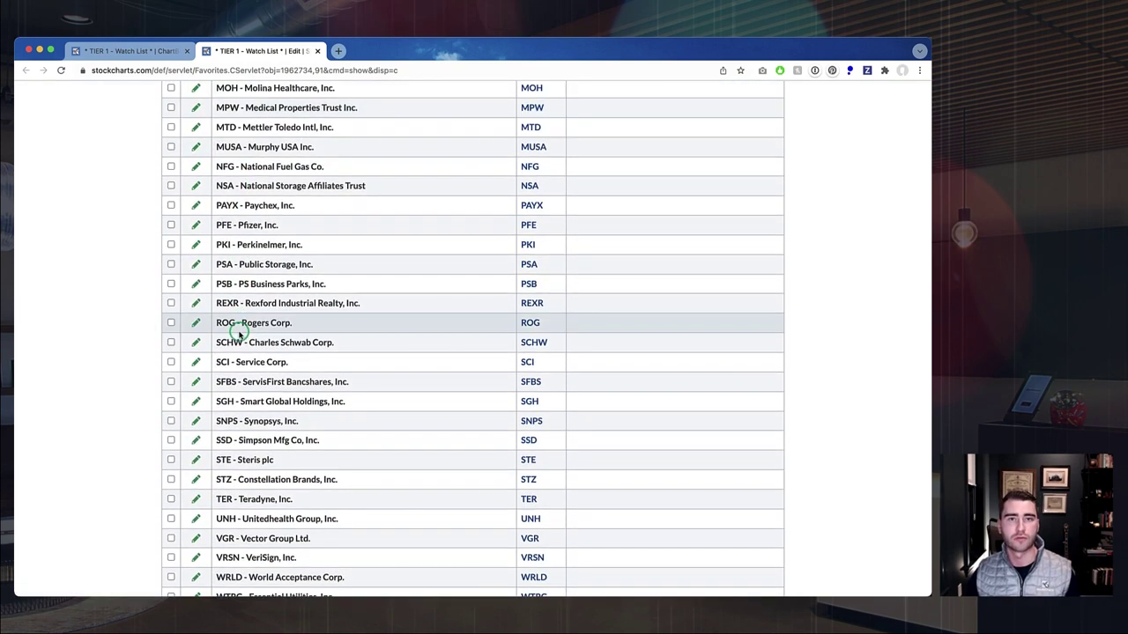
scroll(238, 335, "down", 1)
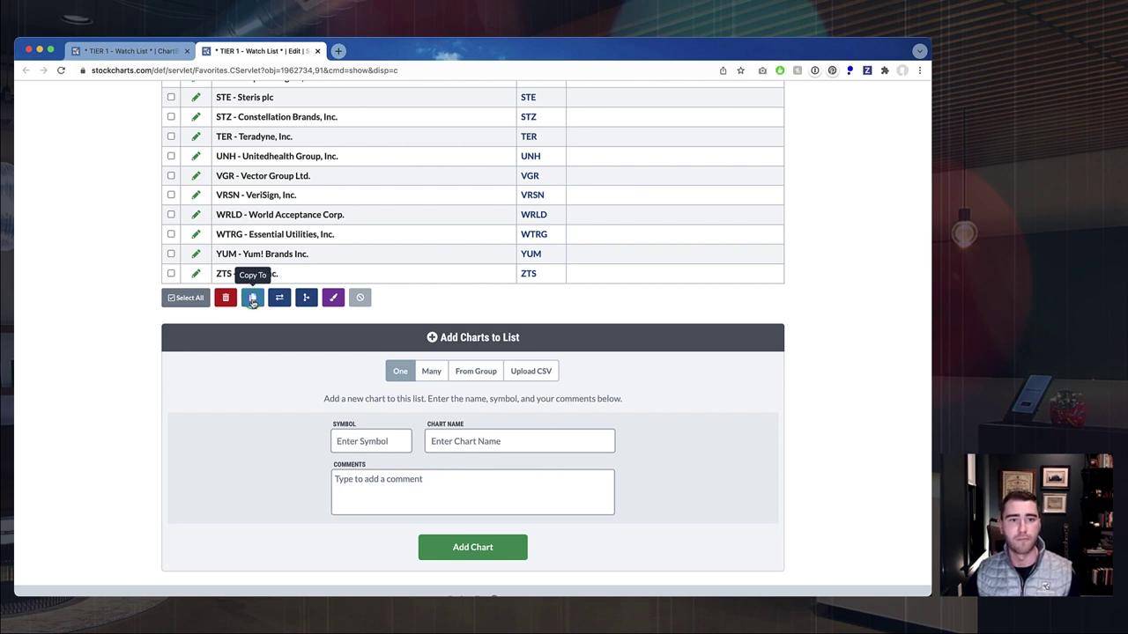
Merge the ticked Tier 1 charts into the TIER 2 - Stalking List
left_click(361, 309)
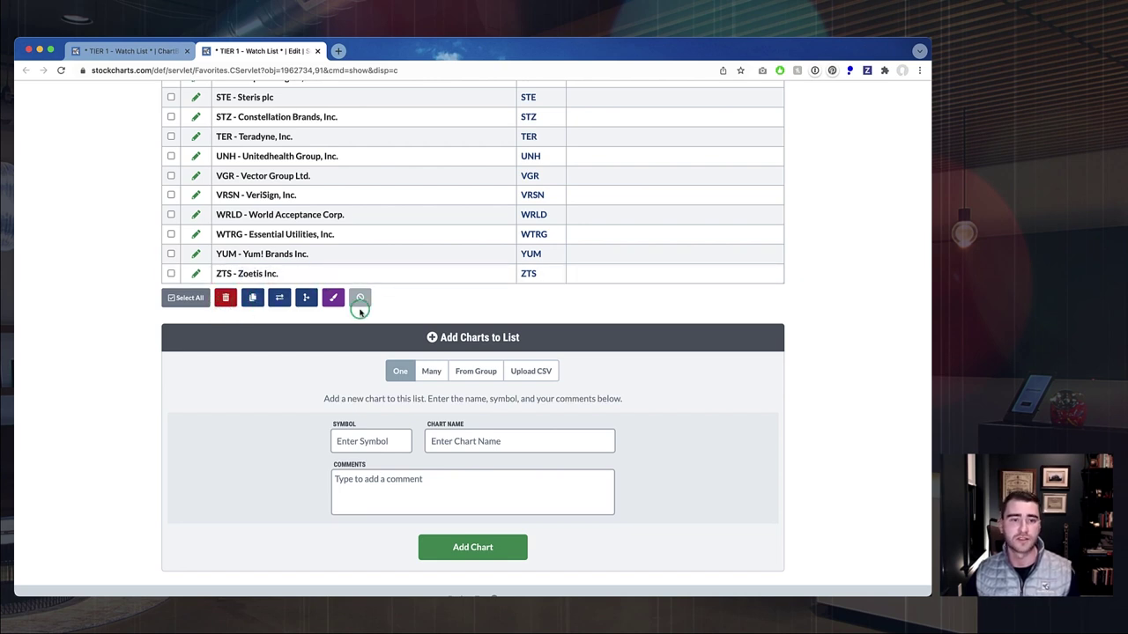
left_click(290, 301)
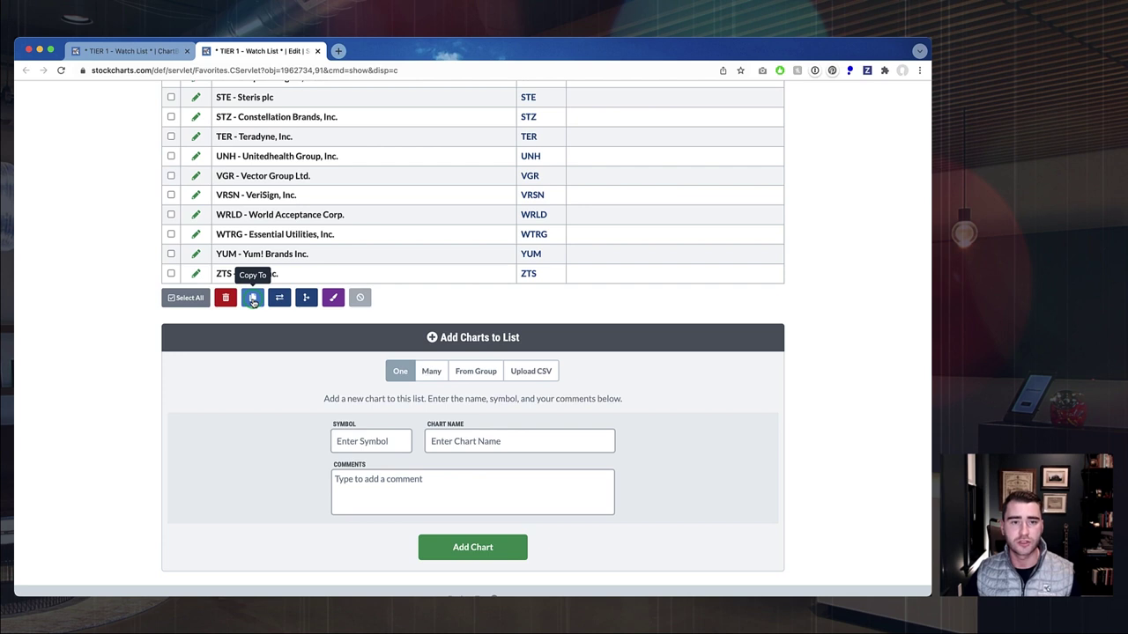
left_click(307, 299)
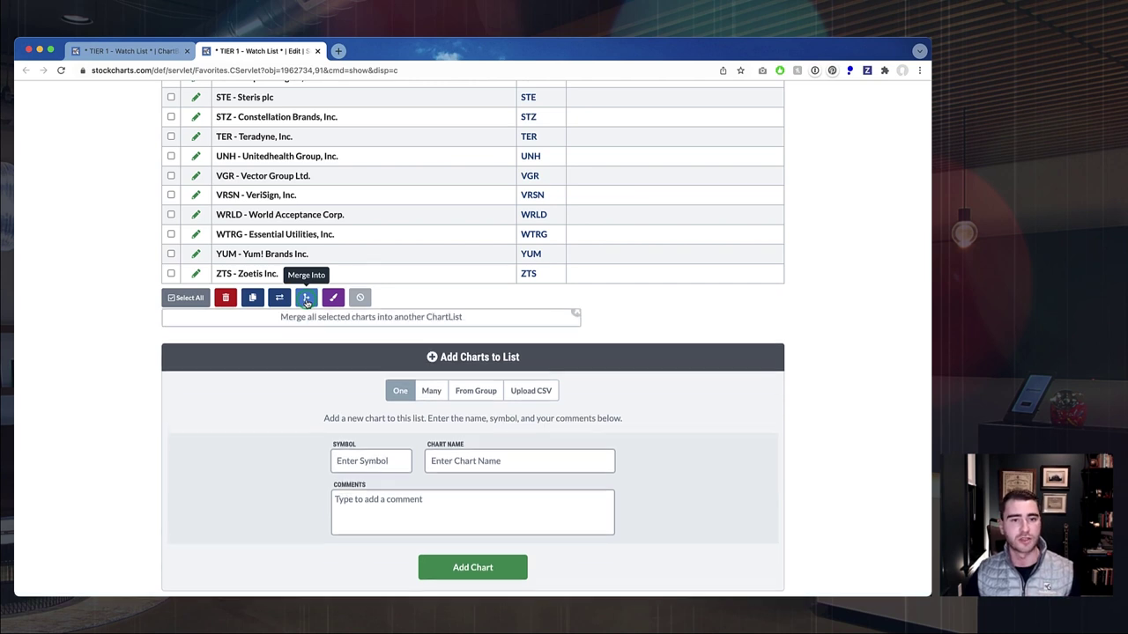
scroll(306, 301, "down", 2)
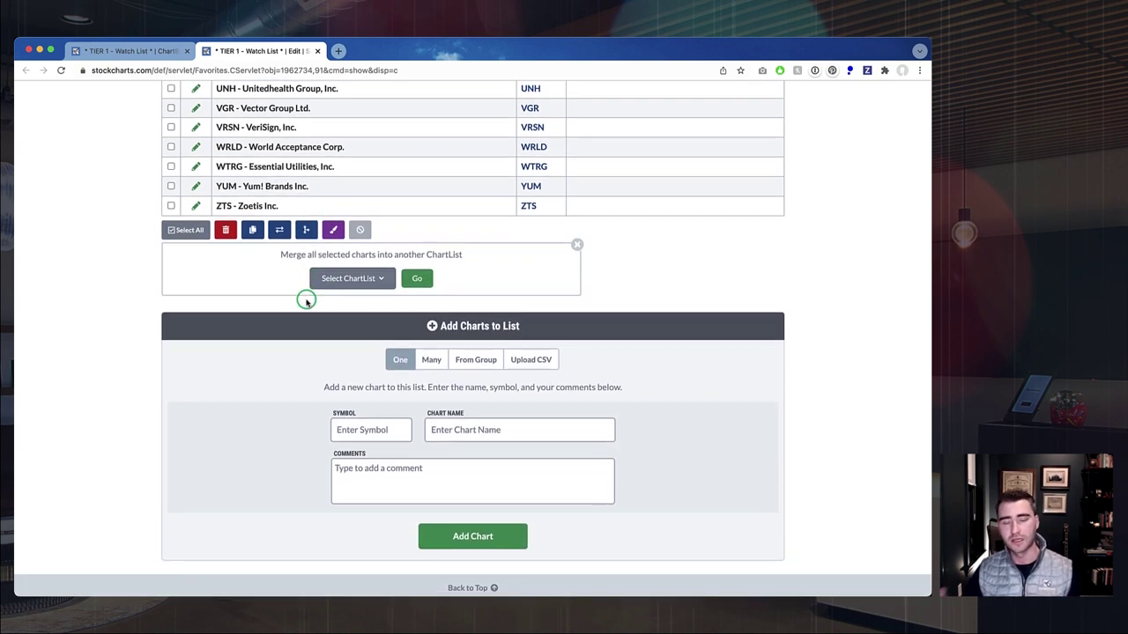
left_click(363, 280)
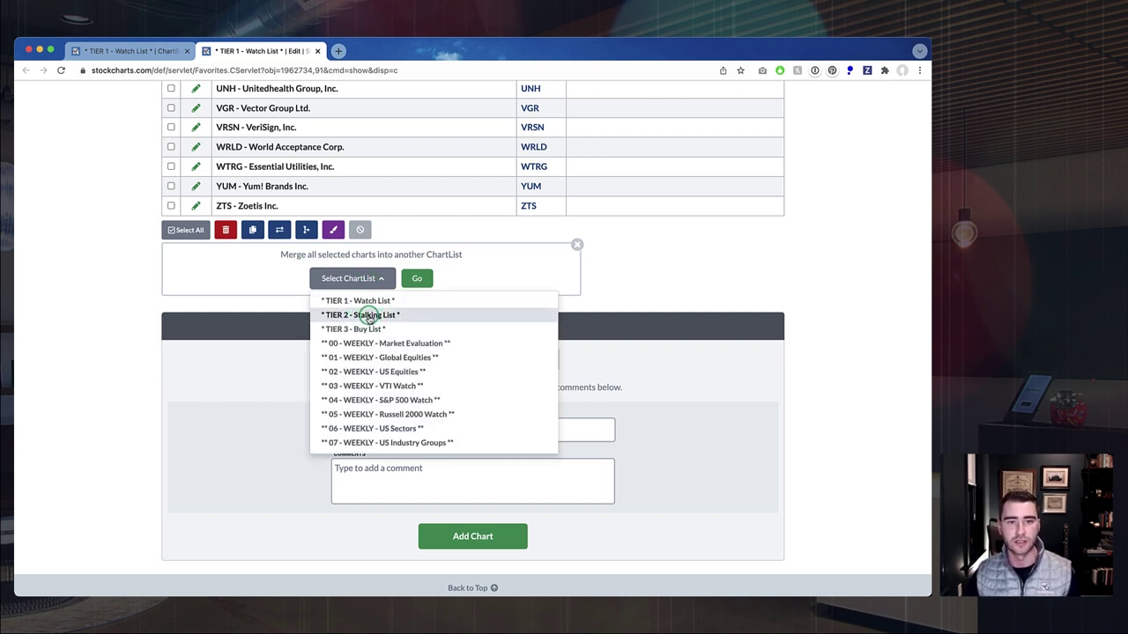
left_click(368, 315)
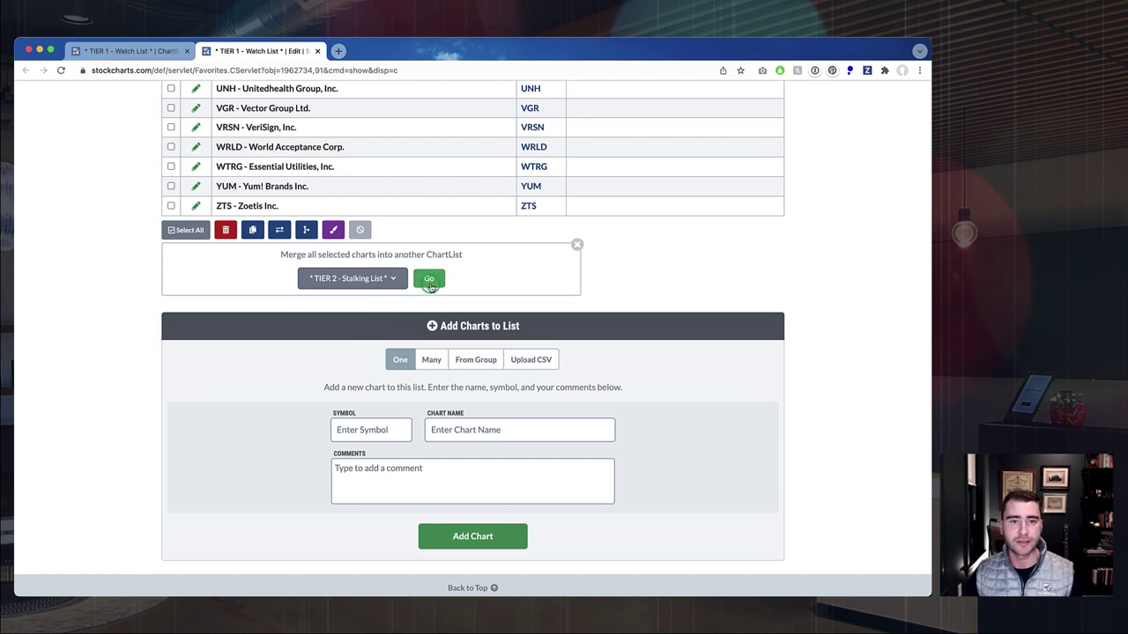
left_click(429, 281)
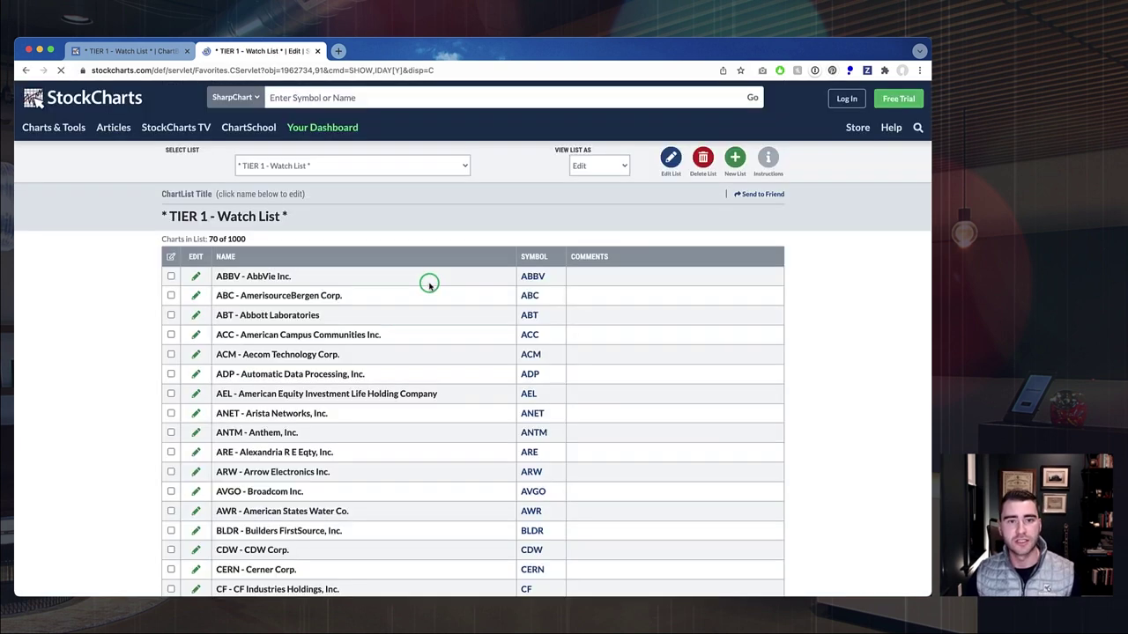
Load the TIER 2 - Stalking List for editing and return to ChartBook
left_click(253, 167)
left_click(216, 205)
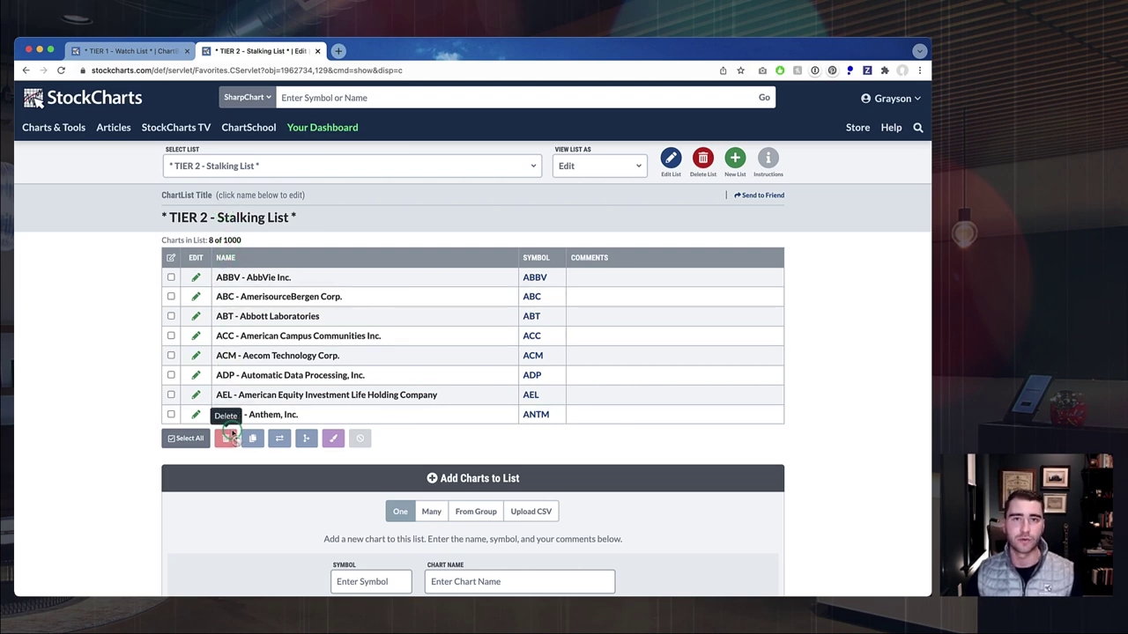
left_click(131, 51)
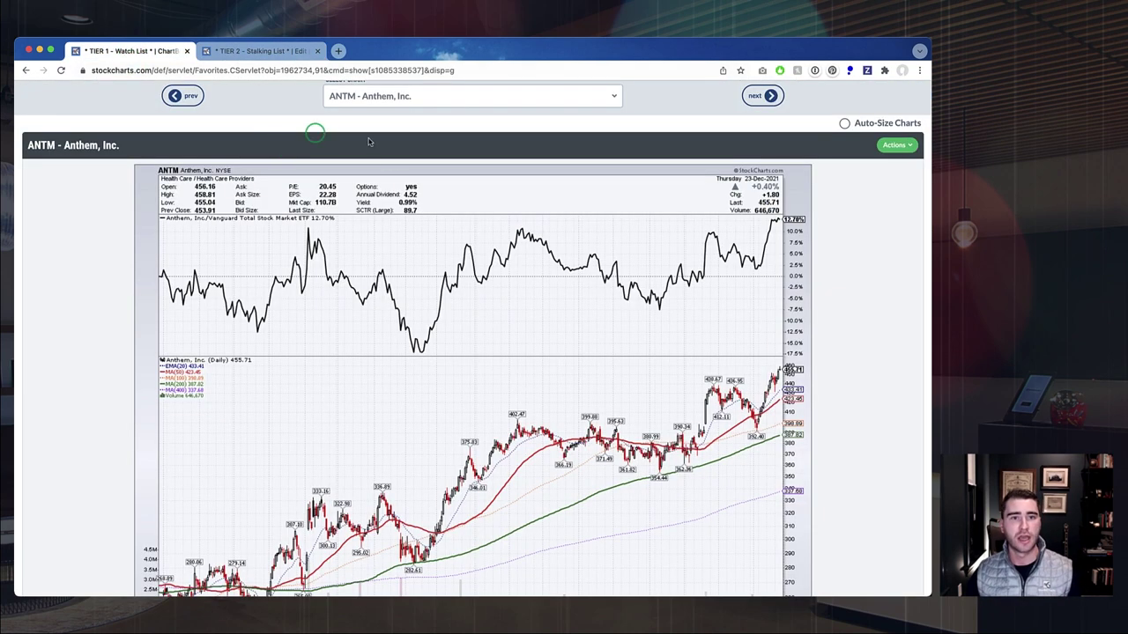
Show the TIER 2 - Stalking List in ChartBook
scroll(392, 158, "up", 1)
left_click(244, 165)
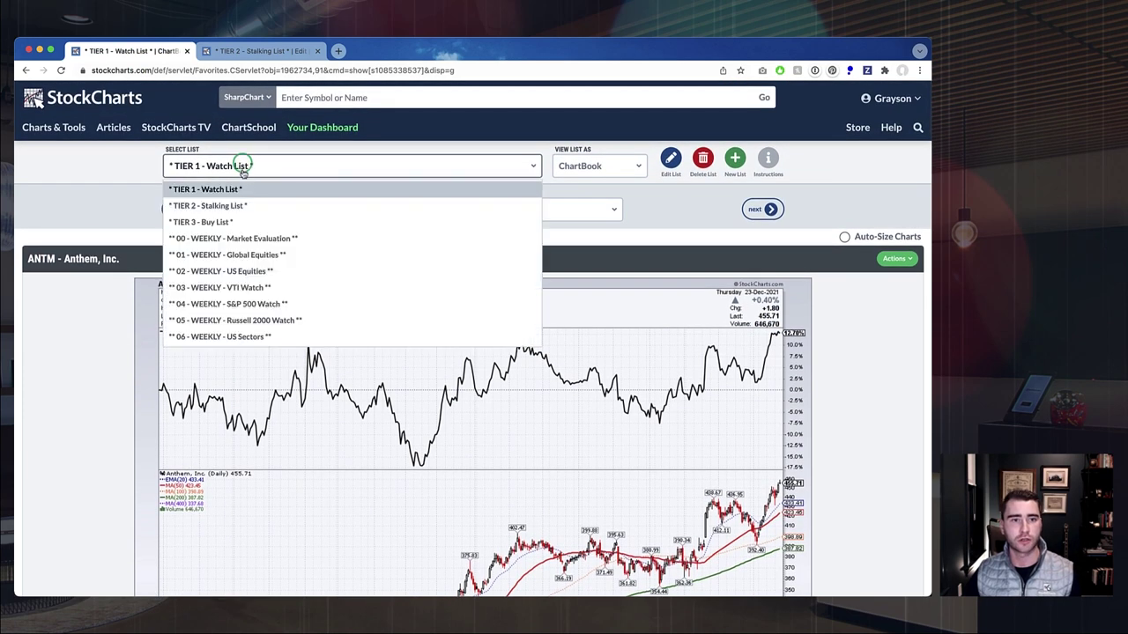
left_click(219, 208)
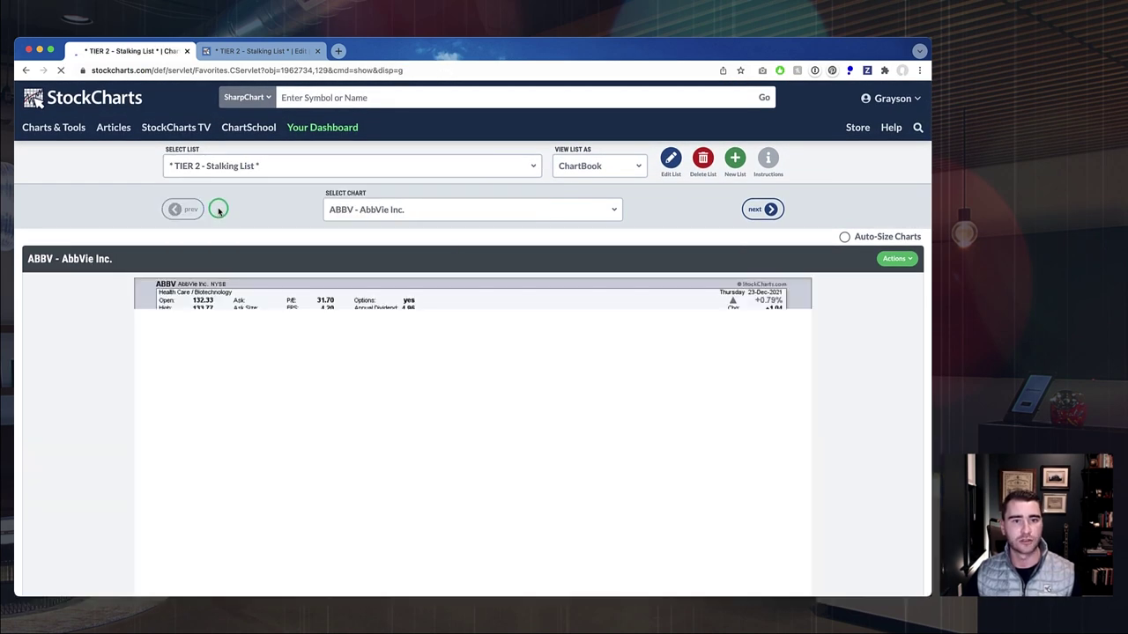
scroll(411, 211, "down", 6)
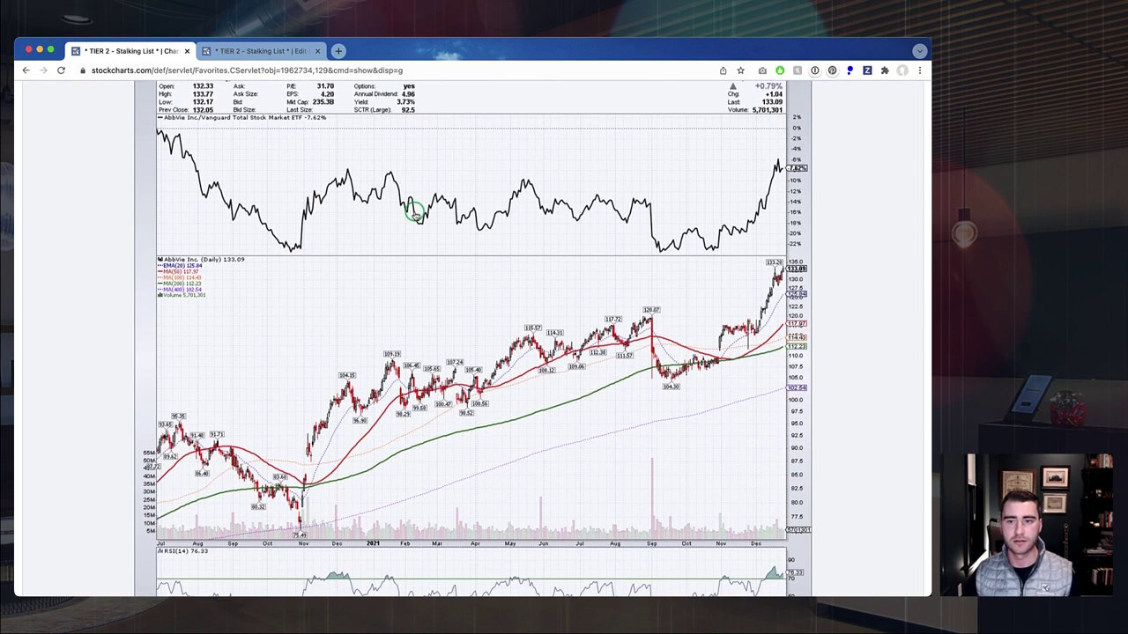
scroll(414, 207, "up", 5)
Step through the ABC, ABT and ACC charts, then go back to the Stalking List edit page
left_click(761, 152)
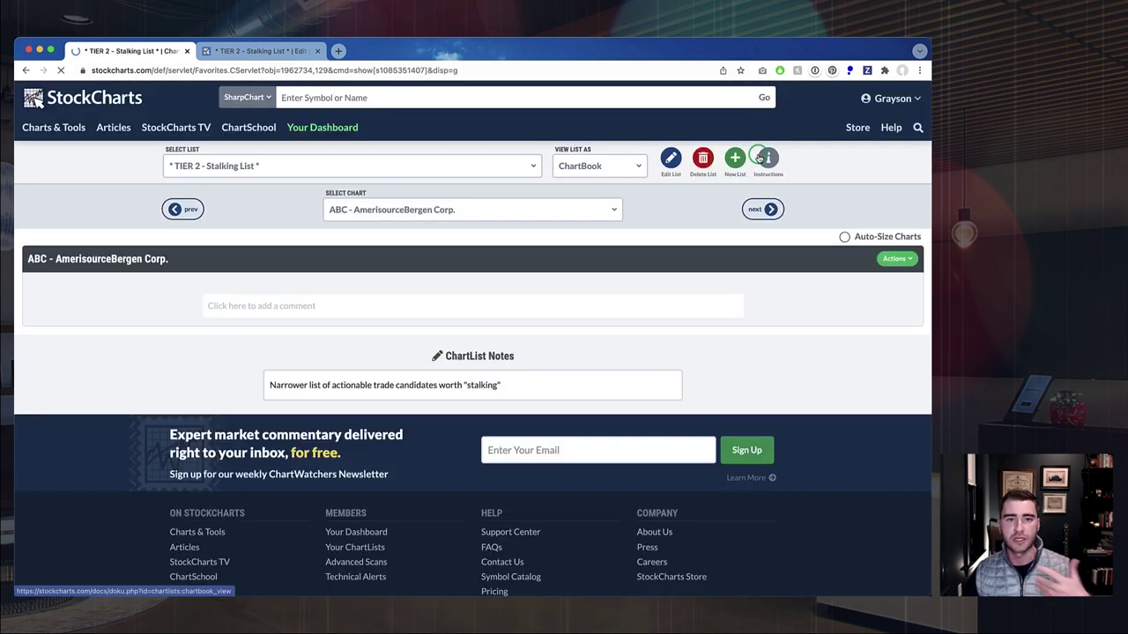
scroll(749, 218, "down", 2)
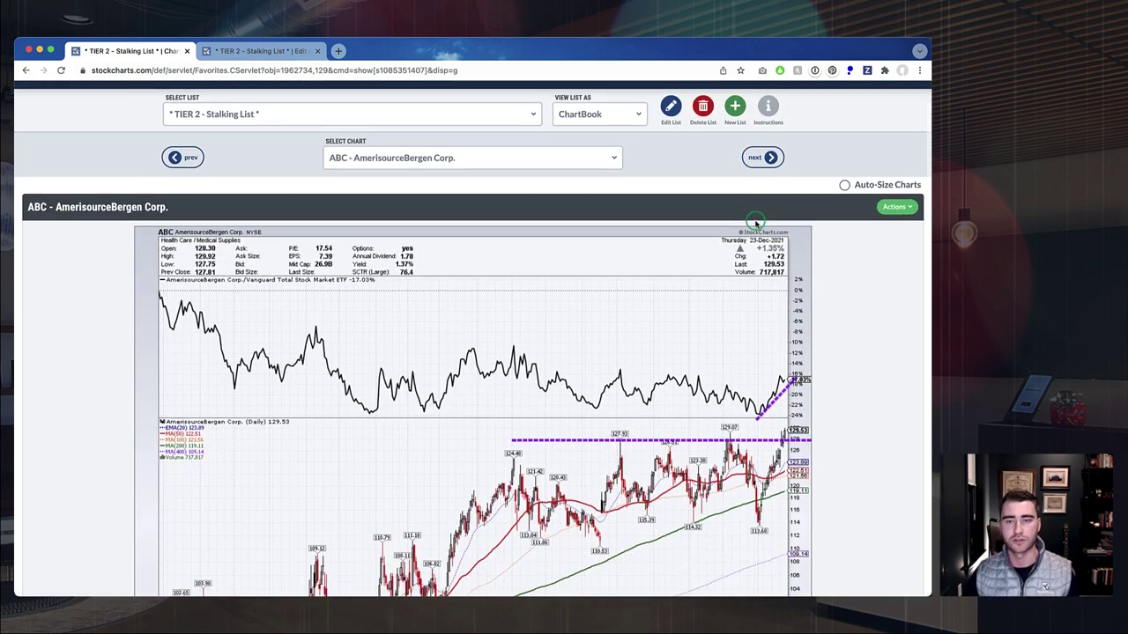
scroll(754, 344, "down", 2)
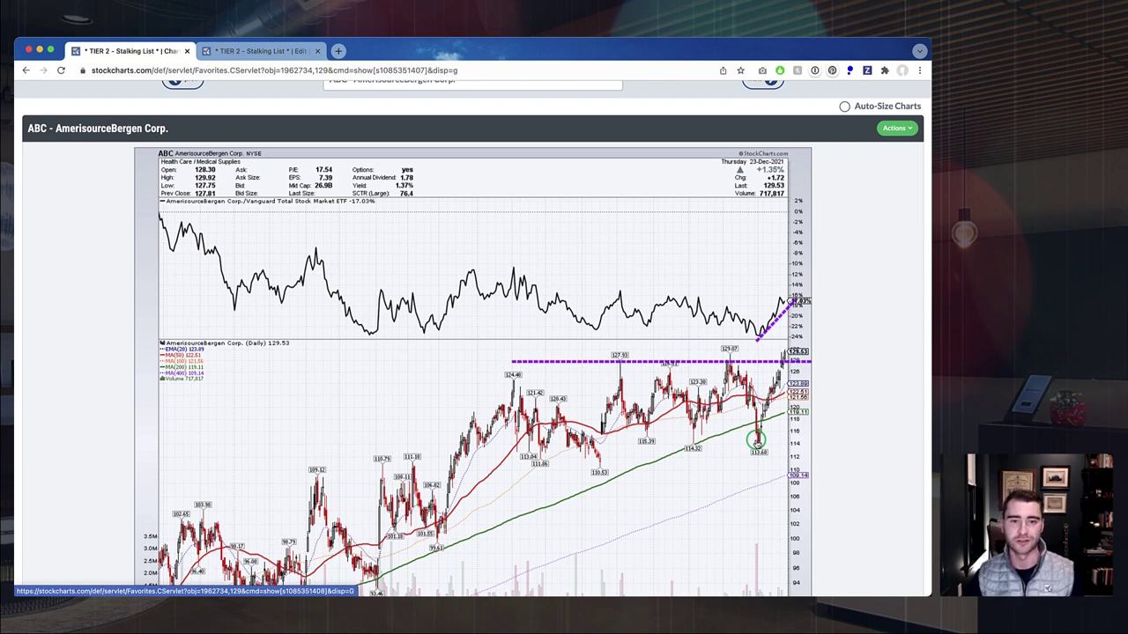
scroll(302, 185, "up", 3)
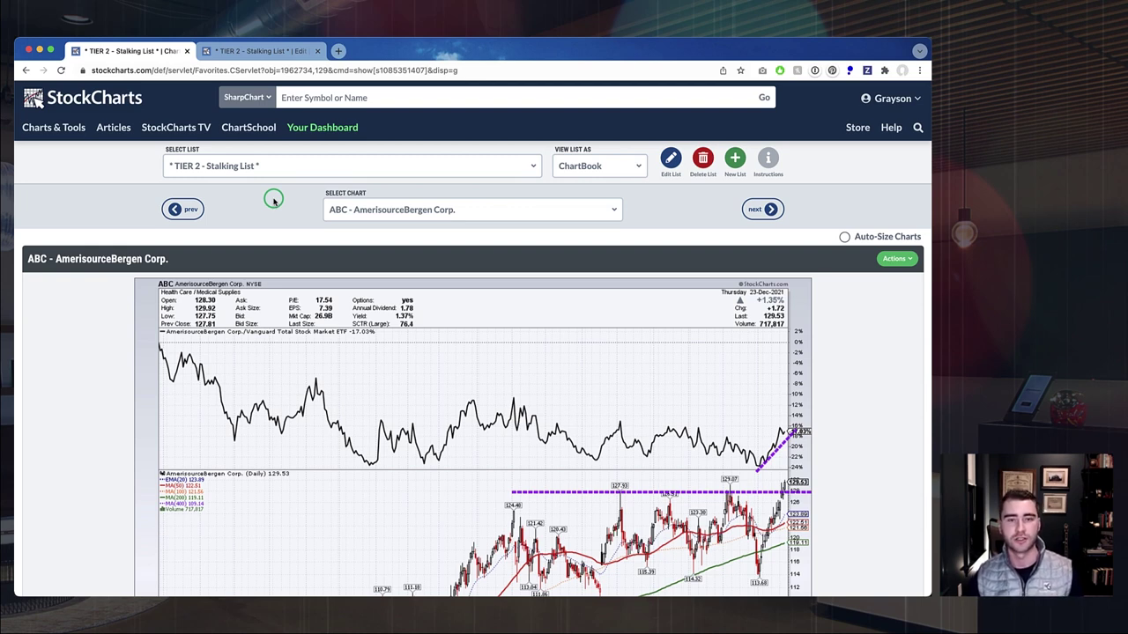
scroll(281, 201, "down", 1)
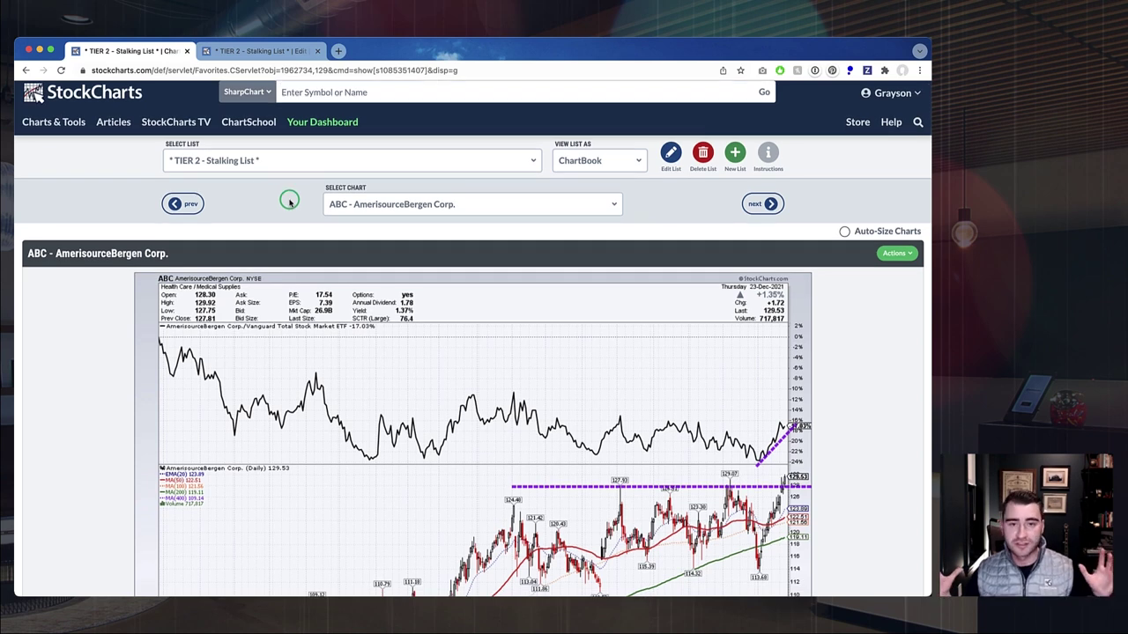
left_click(764, 205)
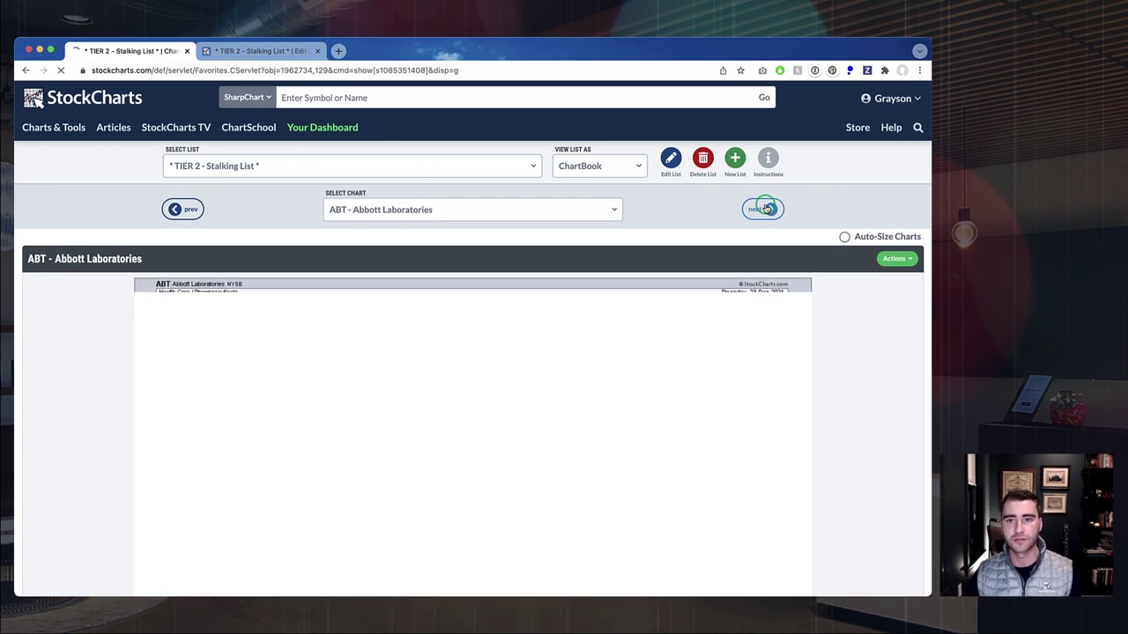
left_click(764, 208)
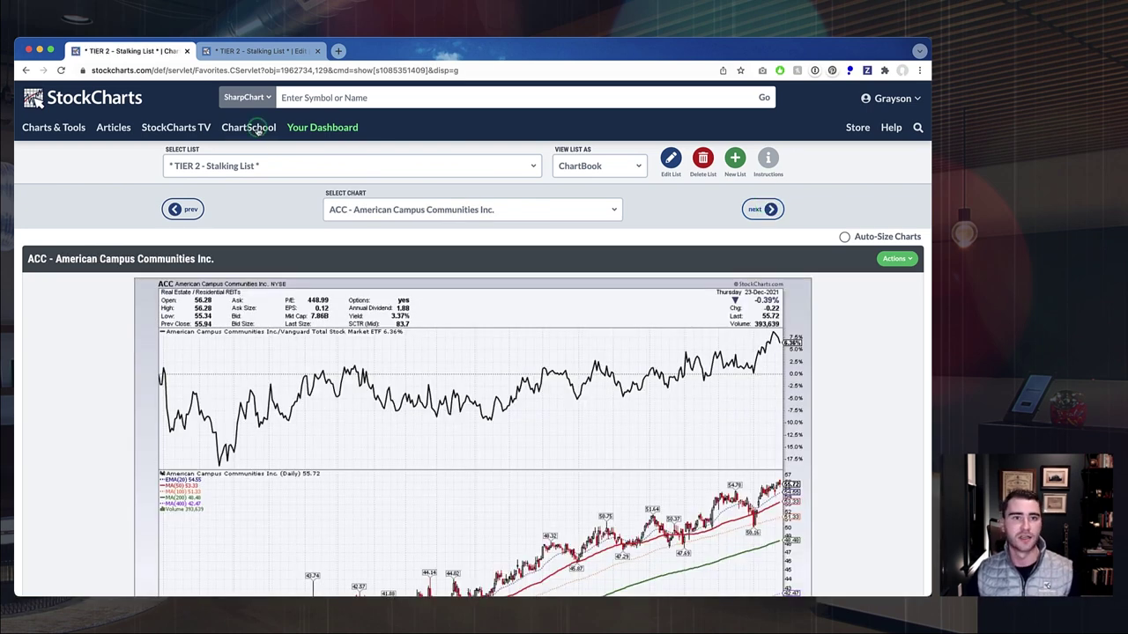
left_click(258, 50)
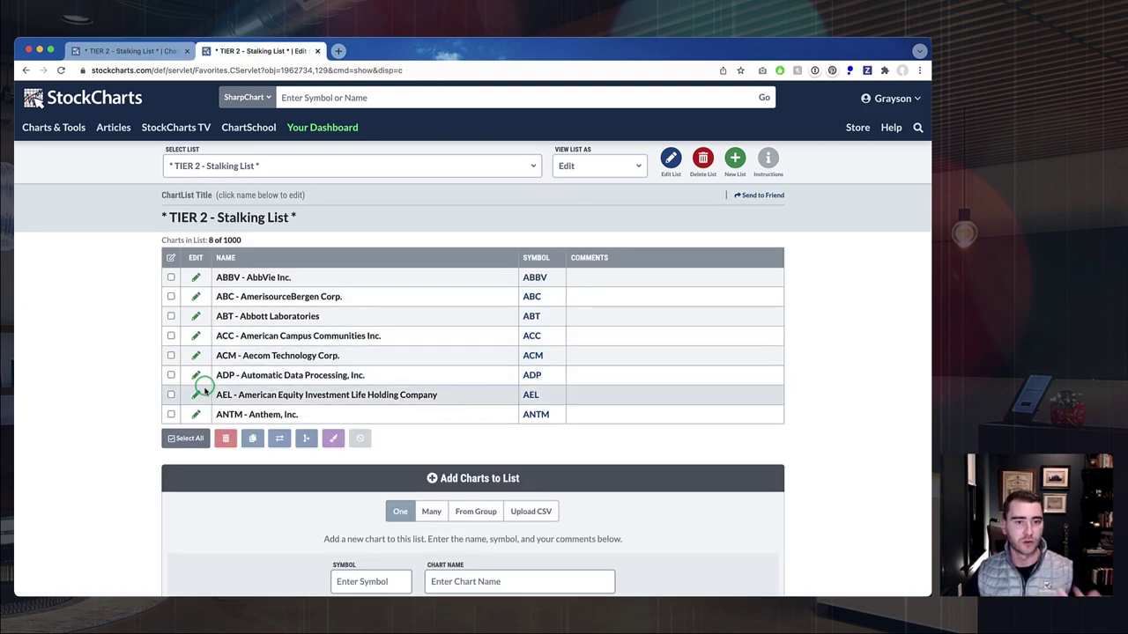
Tick ADP and merge it into the TIER 3 - Buy List
left_click(171, 376)
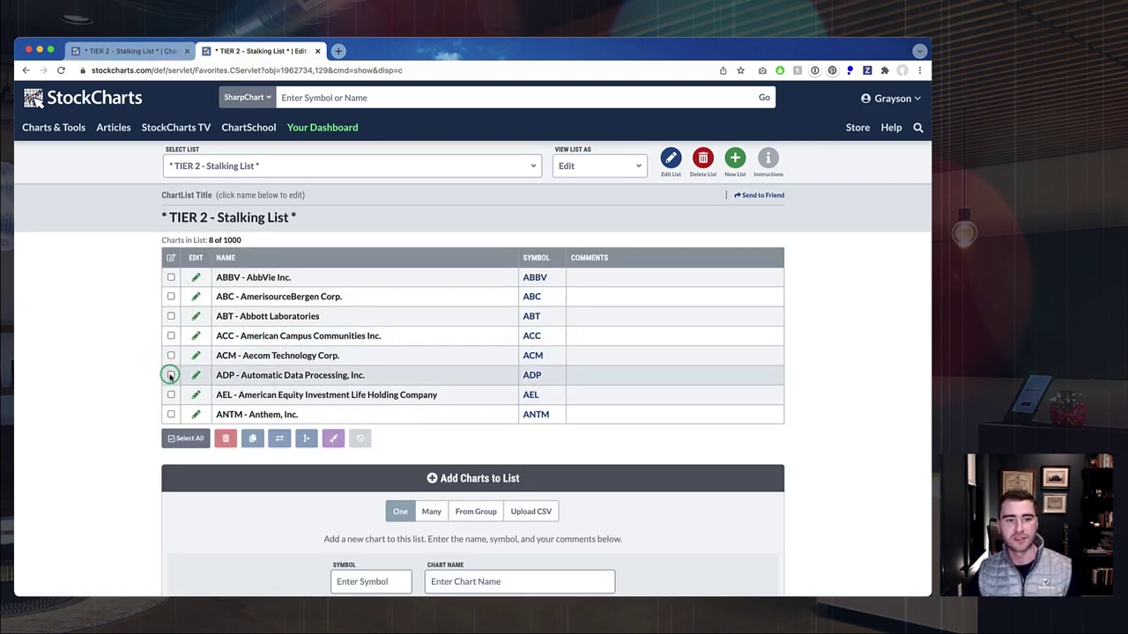
scroll(220, 384, "down", 1)
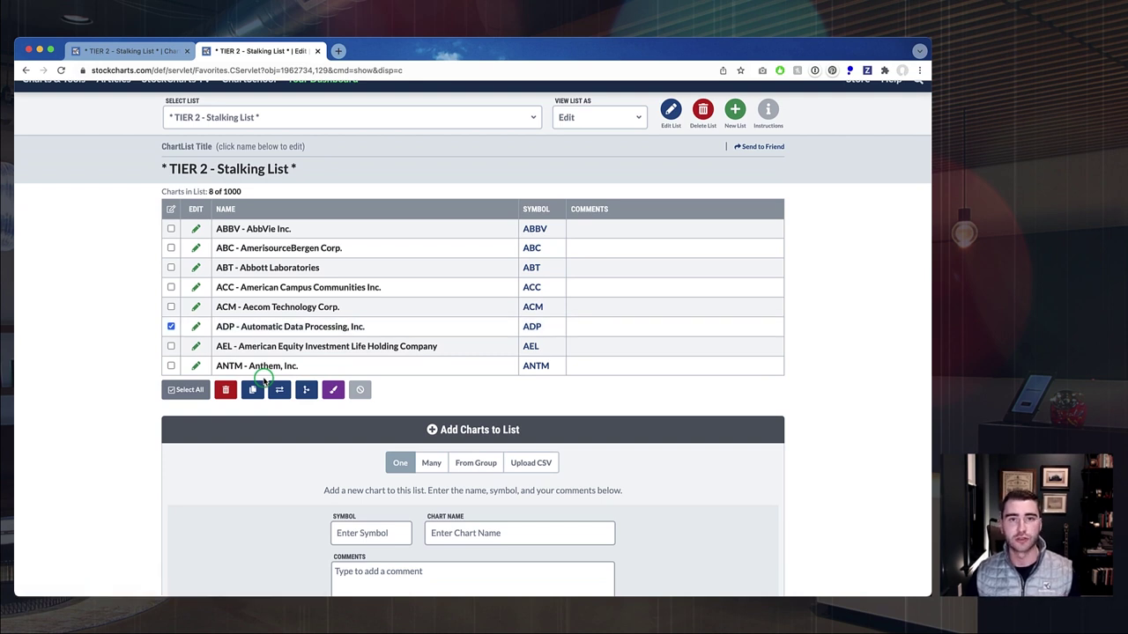
scroll(263, 379, "down", 1)
left_click(306, 362)
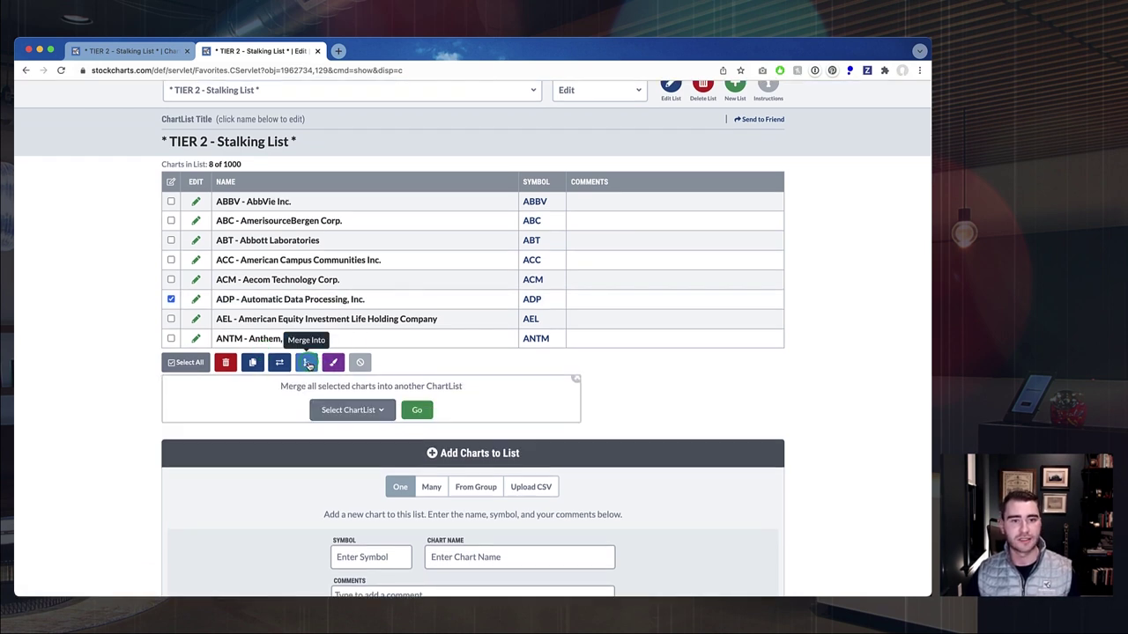
left_click(345, 411)
left_click(356, 461)
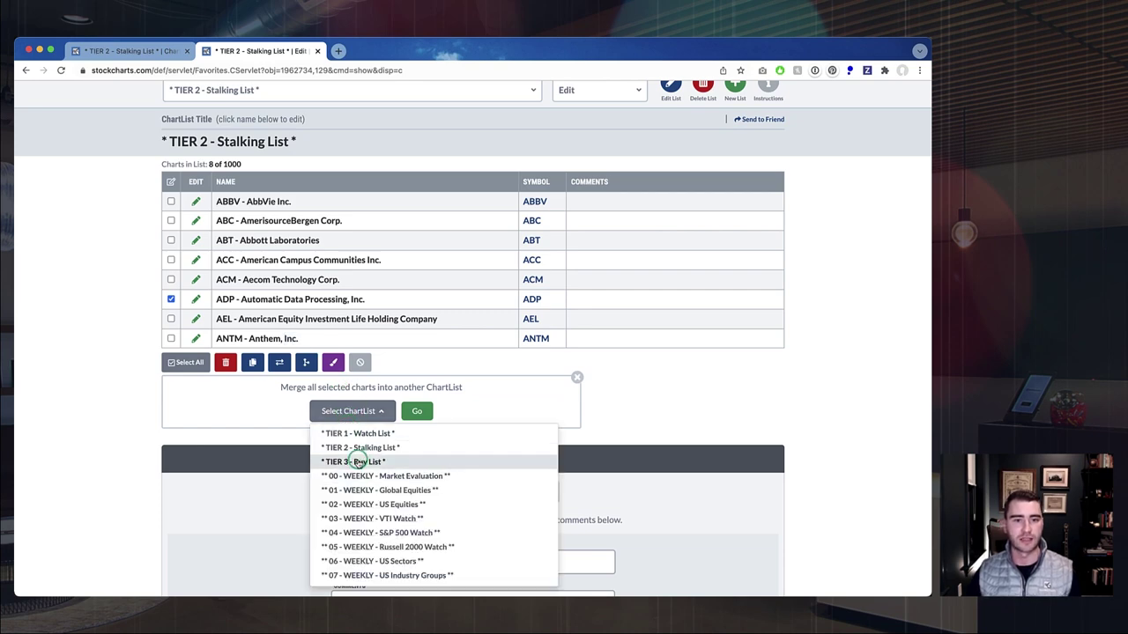
left_click(422, 411)
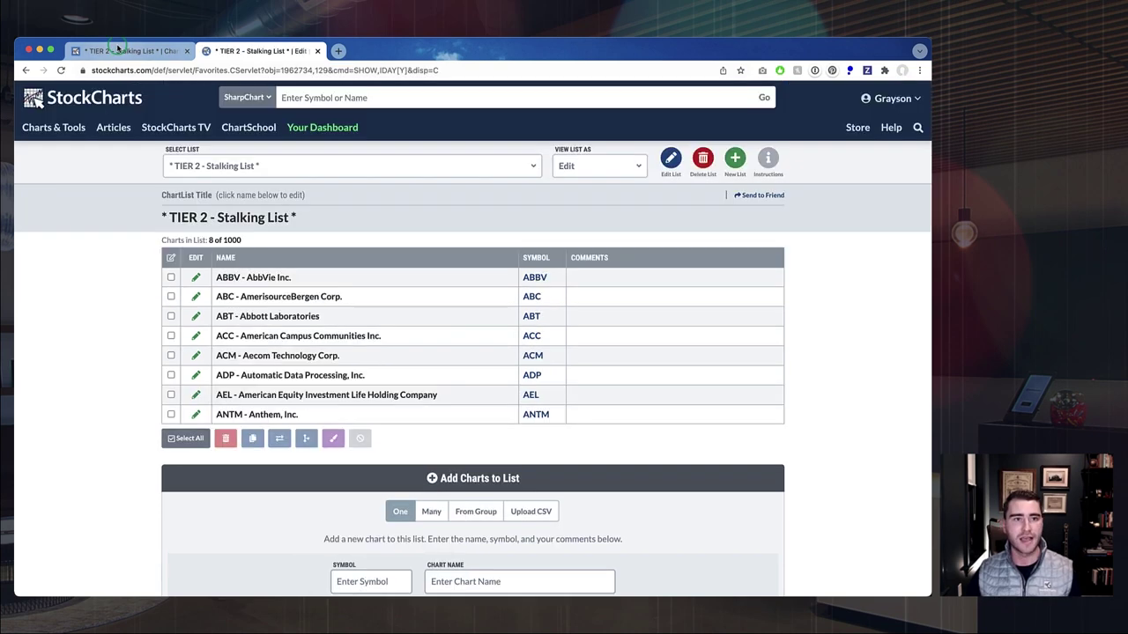
left_click(132, 50)
Load the TIER 3 - Buy List in ChartBook and scroll through its annotated ADP chart
left_click(226, 167)
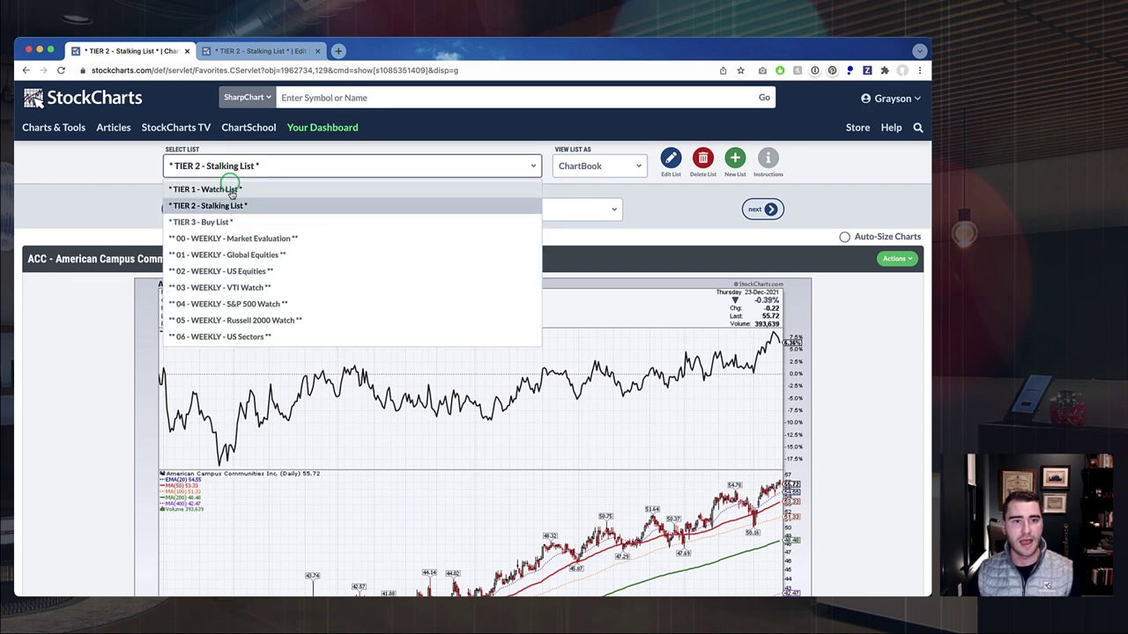
left_click(211, 222)
left_click(377, 211)
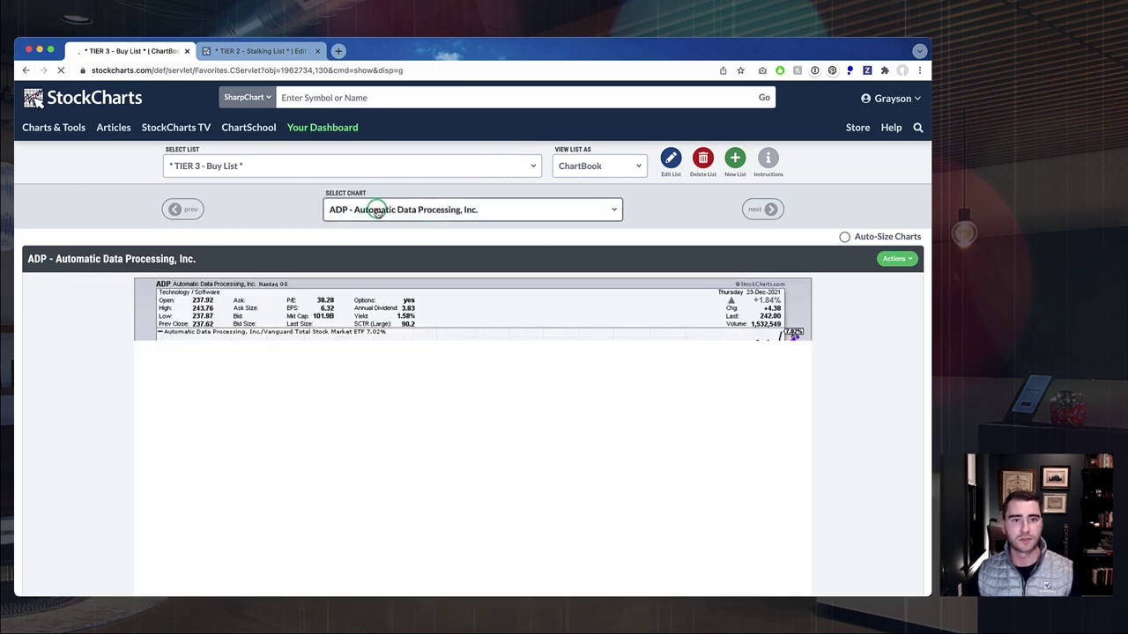
scroll(480, 229, "down", 1)
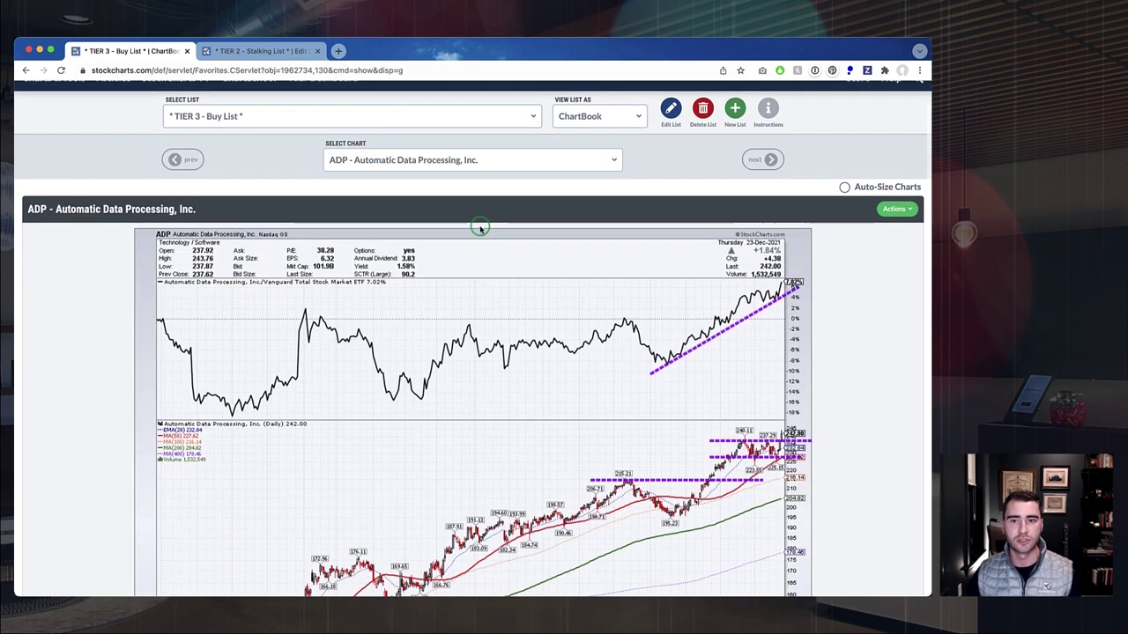
scroll(480, 228, "down", 2)
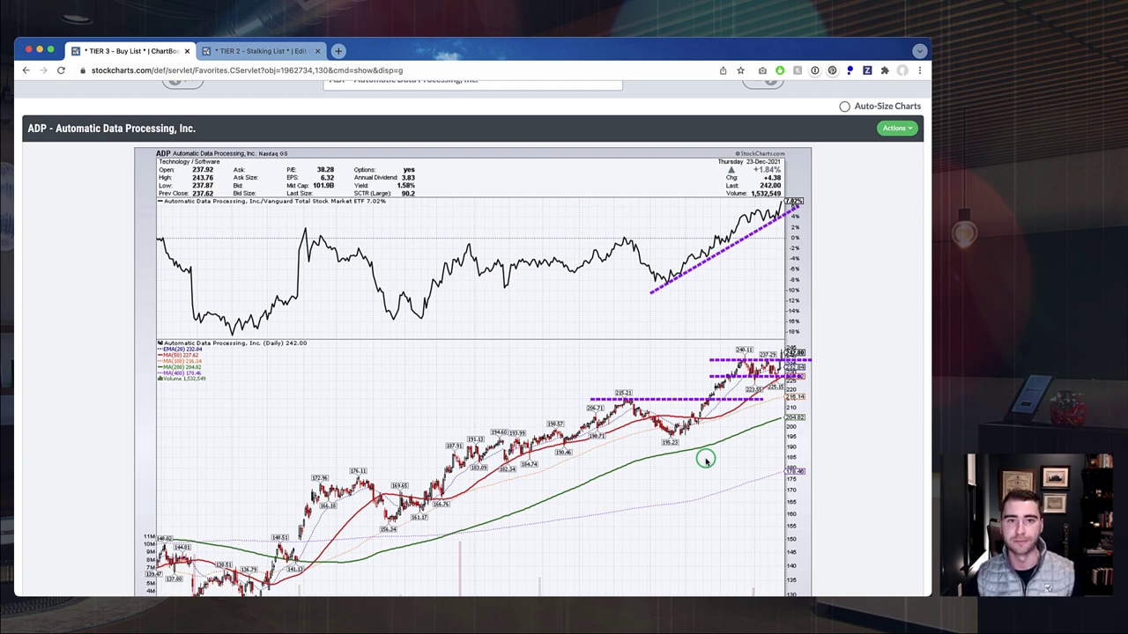
scroll(705, 459, "up", 3)
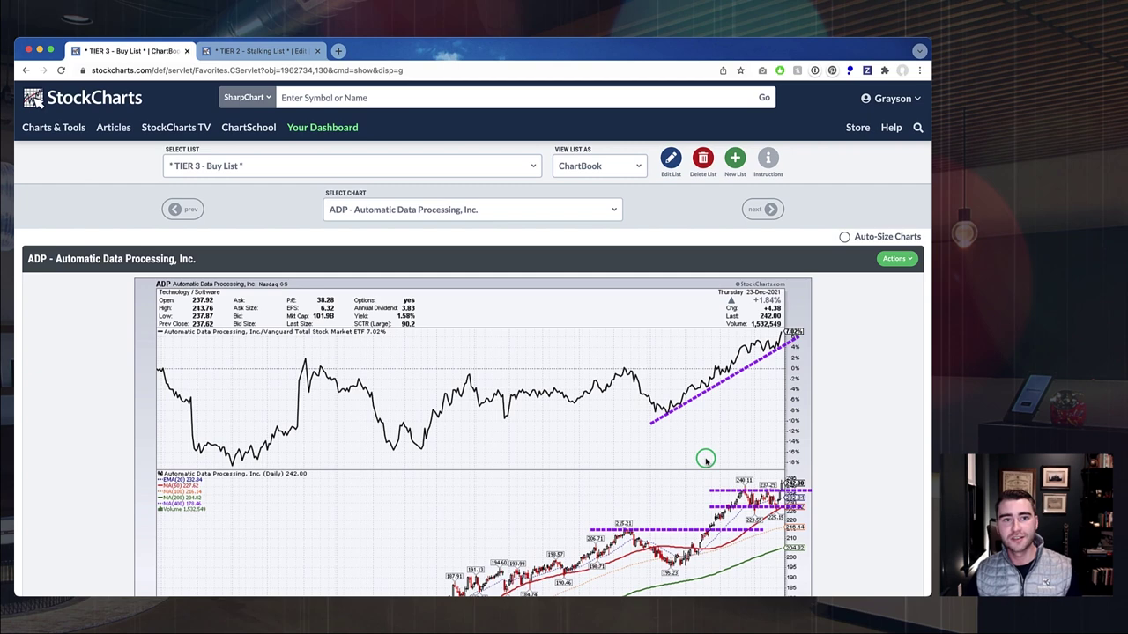